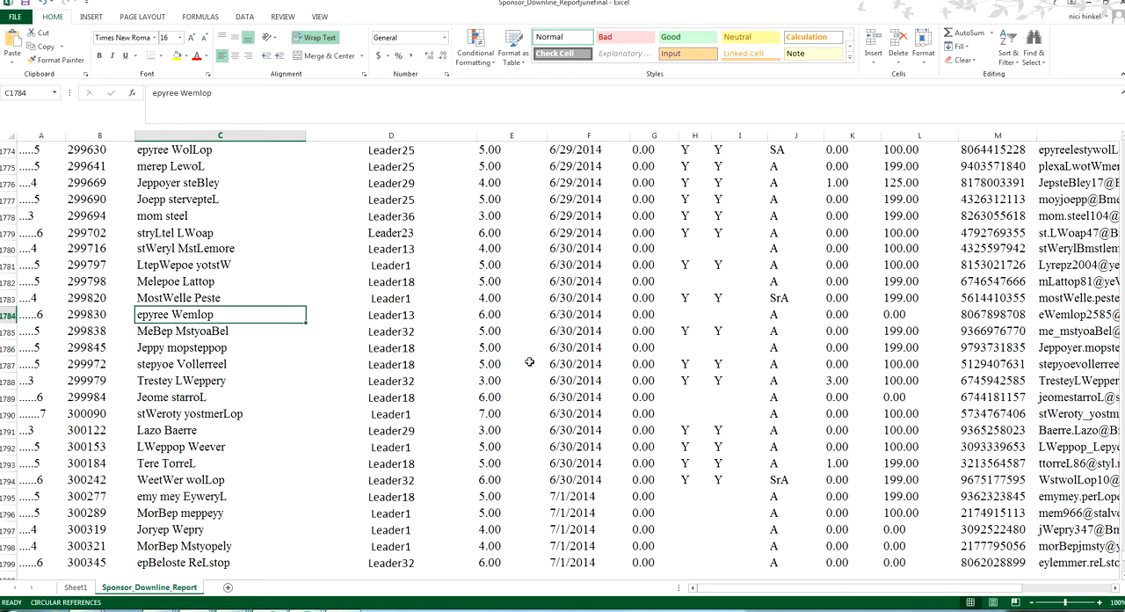
# Try selecting the report data as a whole, from the Email header toward column A and downward, and by sweeping across cells
pyautogui.hotkey('ctrl', 'a')
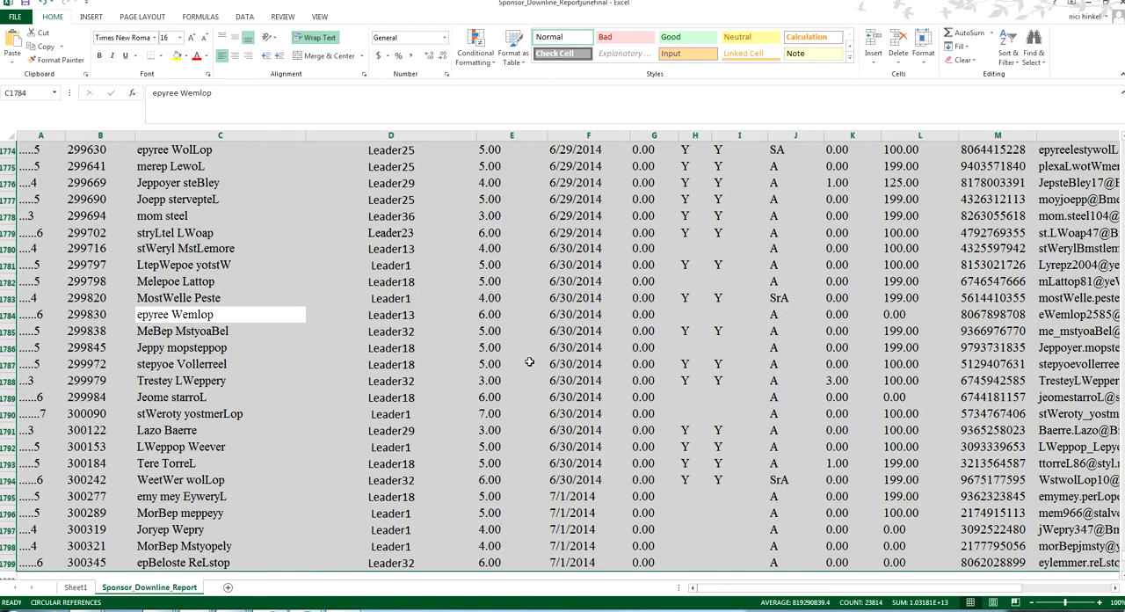
pyautogui.hotkey('ctrl', 'Home')
pyautogui.hotkey('ctrl', 'Right')
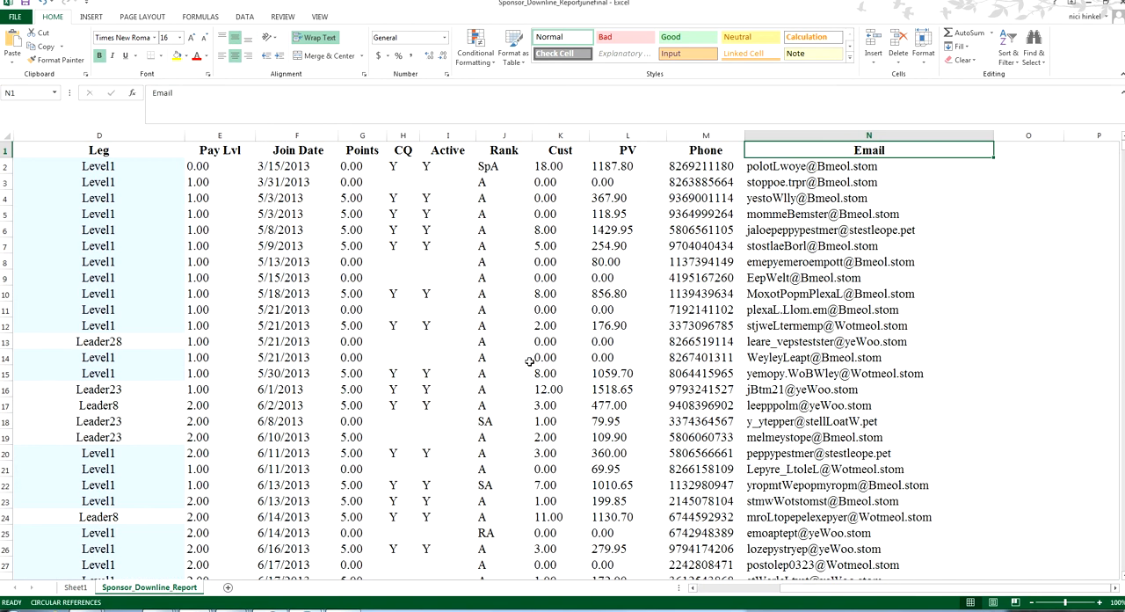
pyautogui.hotkey('ctrl', 'shift', 'Left')
pyautogui.hotkey('ctrl', 'shift', 'Down')
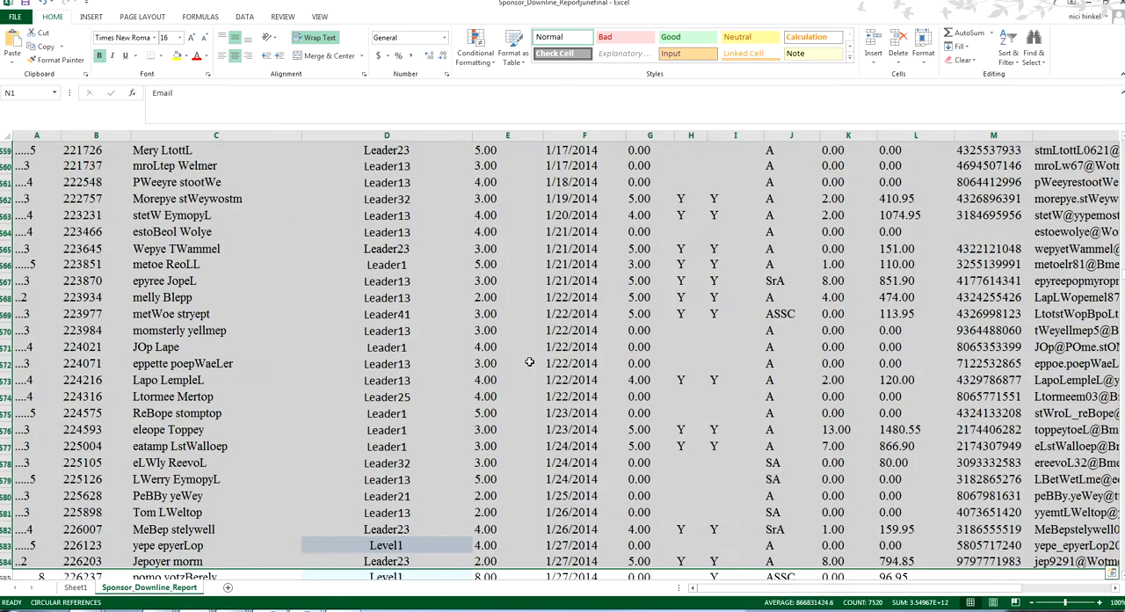
pyautogui.hotkey('ctrl', 'Up')
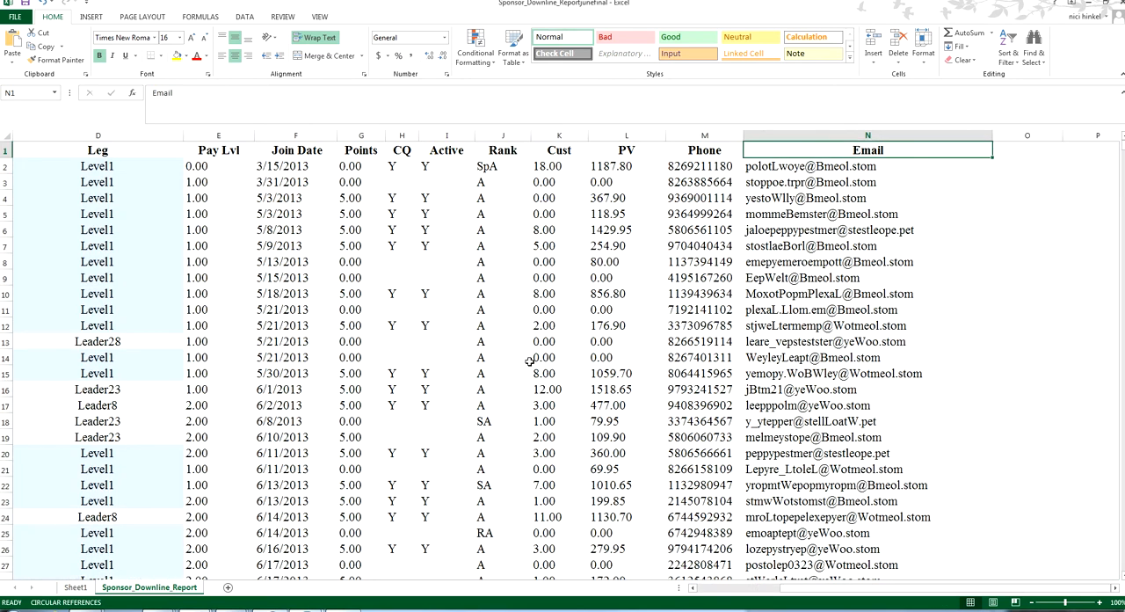
pyautogui.hotkey('ctrl', 'Home')
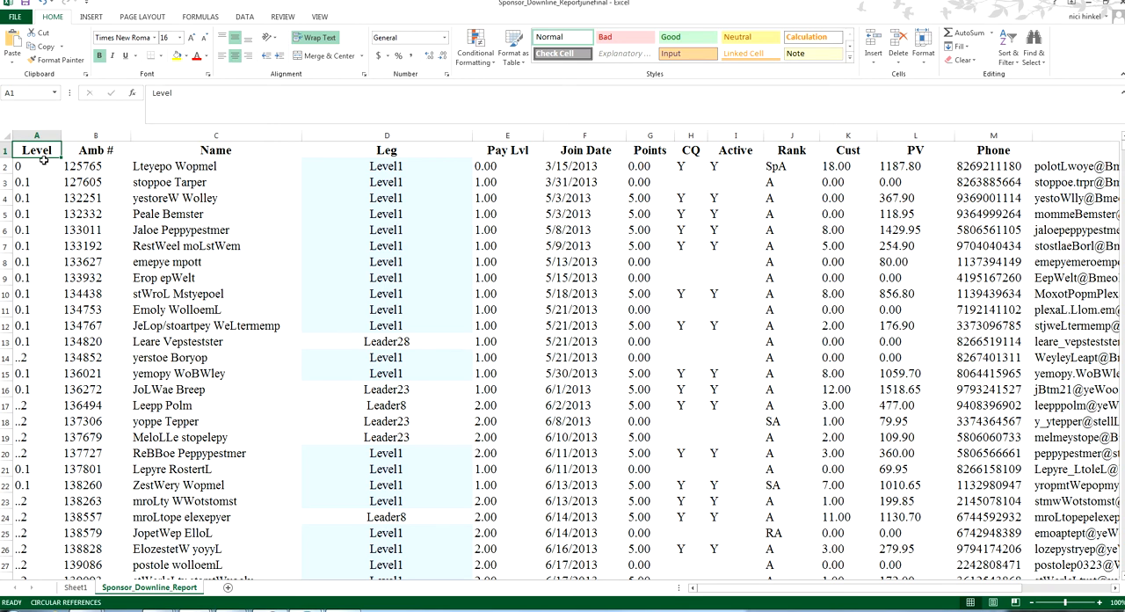
pyautogui.moveTo(83, 151); pyautogui.dragTo(672, 580)
pyautogui.click(501, 333)
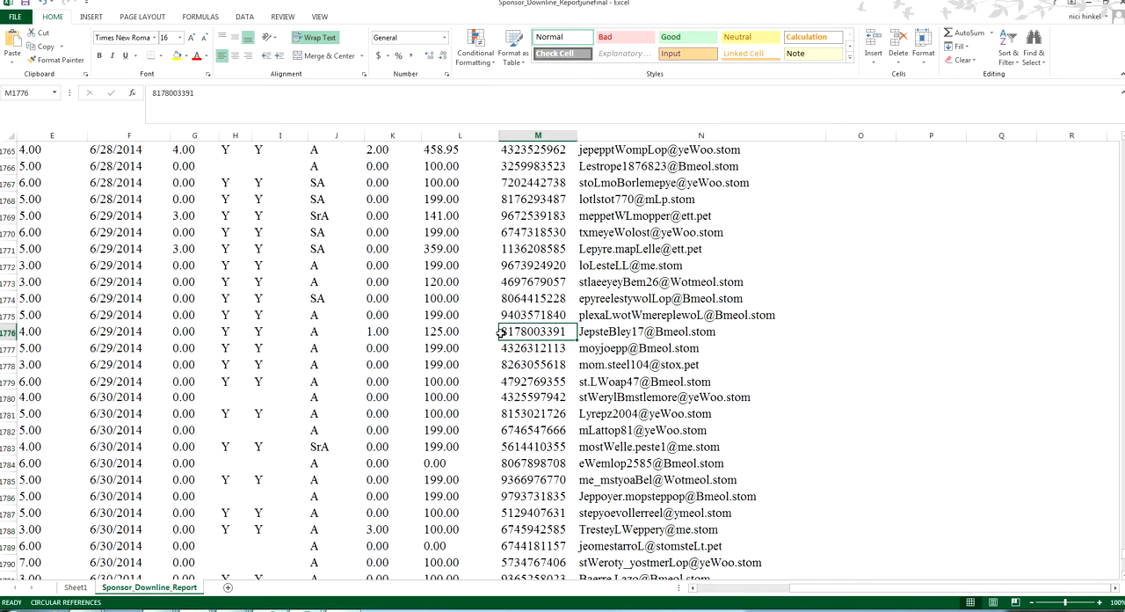
# Go to cell C1356 inside the report, select the entire data table around it and copy it
pyautogui.hotkey('ctrl', 'Up')
pyautogui.hotkey('ctrl', 'Left')
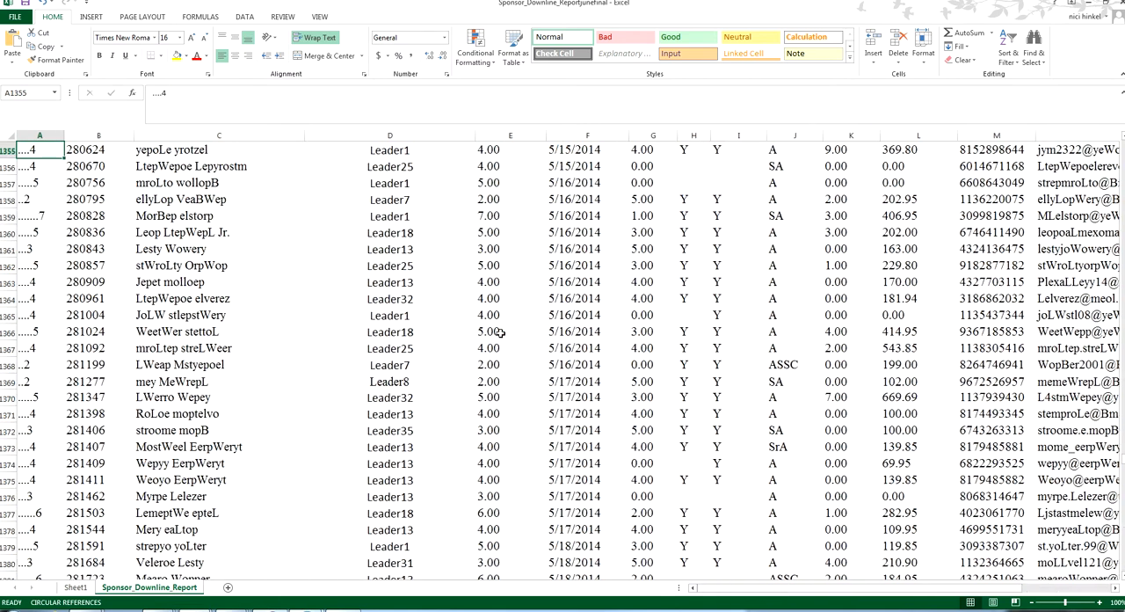
pyautogui.press('Right')
pyautogui.press('Right')
pyautogui.press('Down')
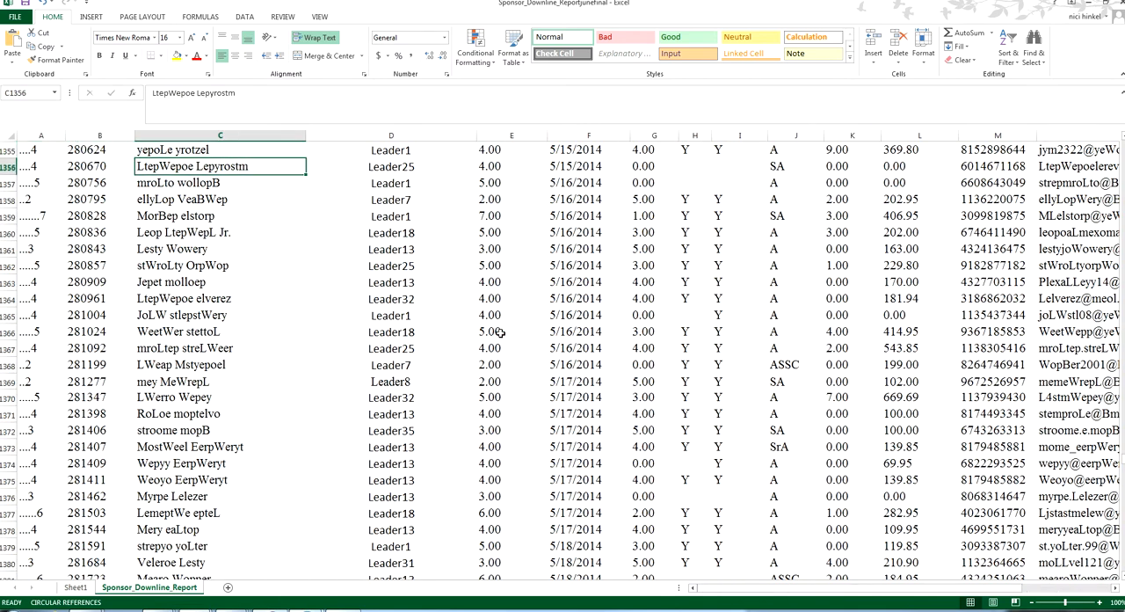
pyautogui.hotkey('ctrl', 'a')
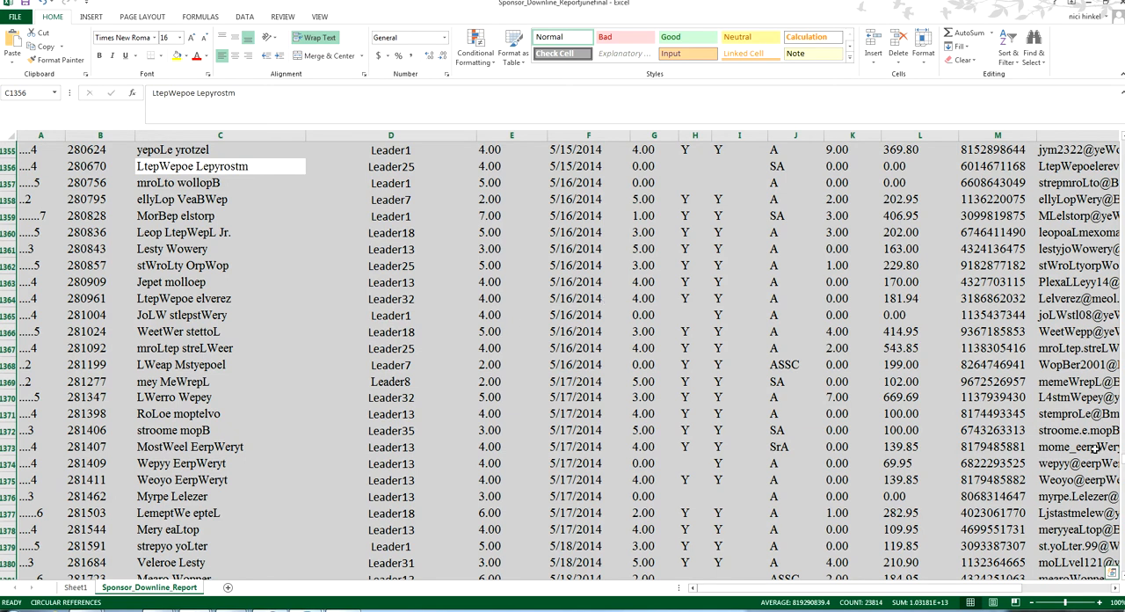
pyautogui.moveTo(1120, 462); pyautogui.dragTo(1122, 143)
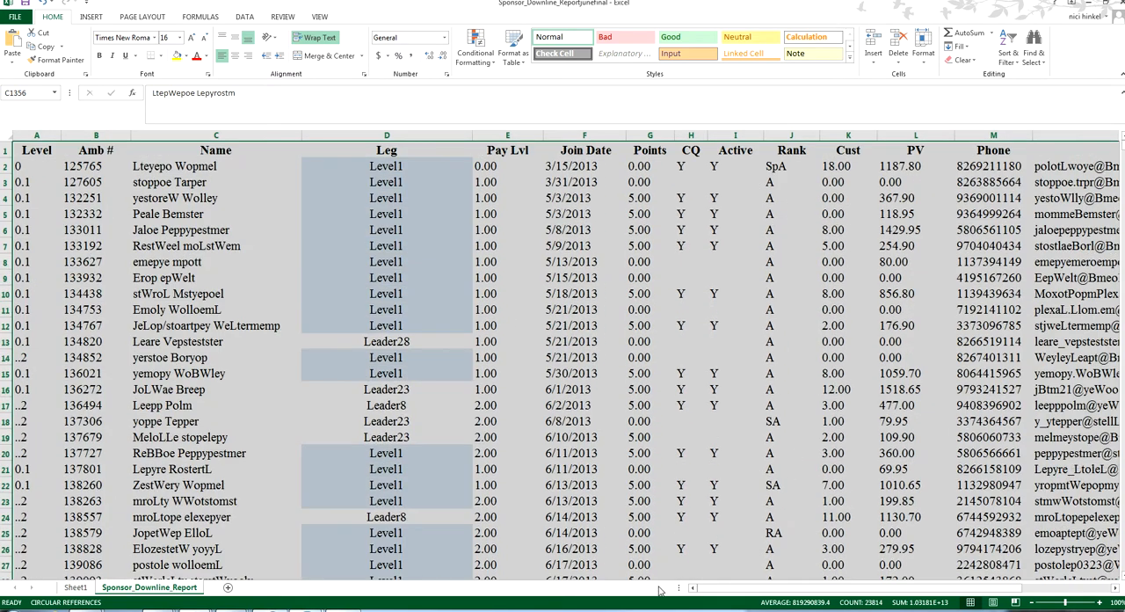
pyautogui.moveTo(728, 589); pyautogui.dragTo(565, 544)
pyautogui.hotkey('ctrl', 'c')
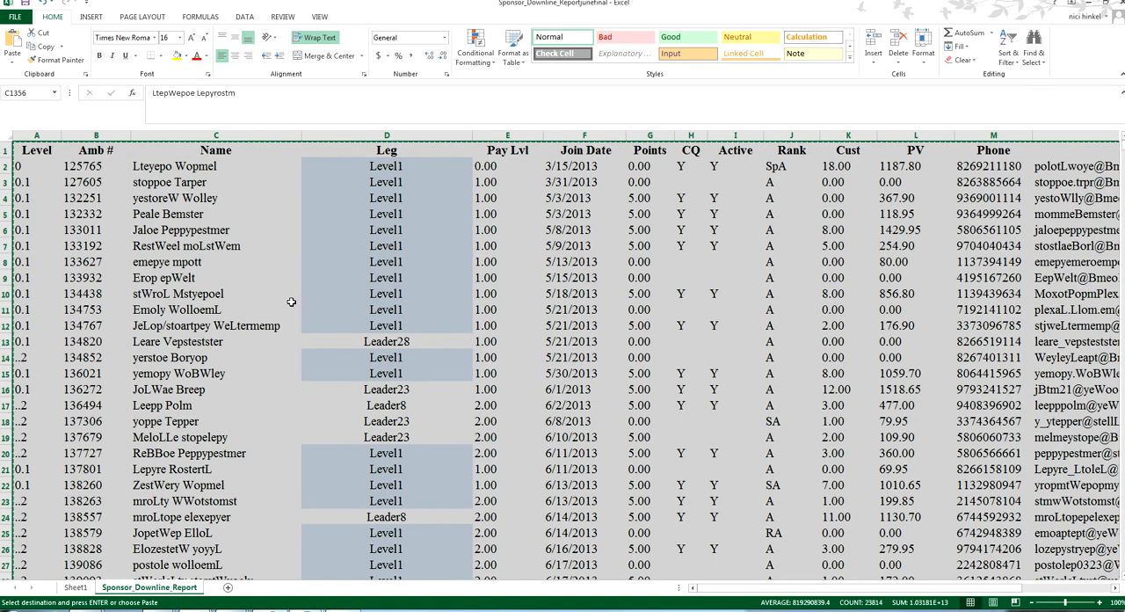
# Add a new worksheet and paste the copied report table into it at cell A1
pyautogui.press('Down')
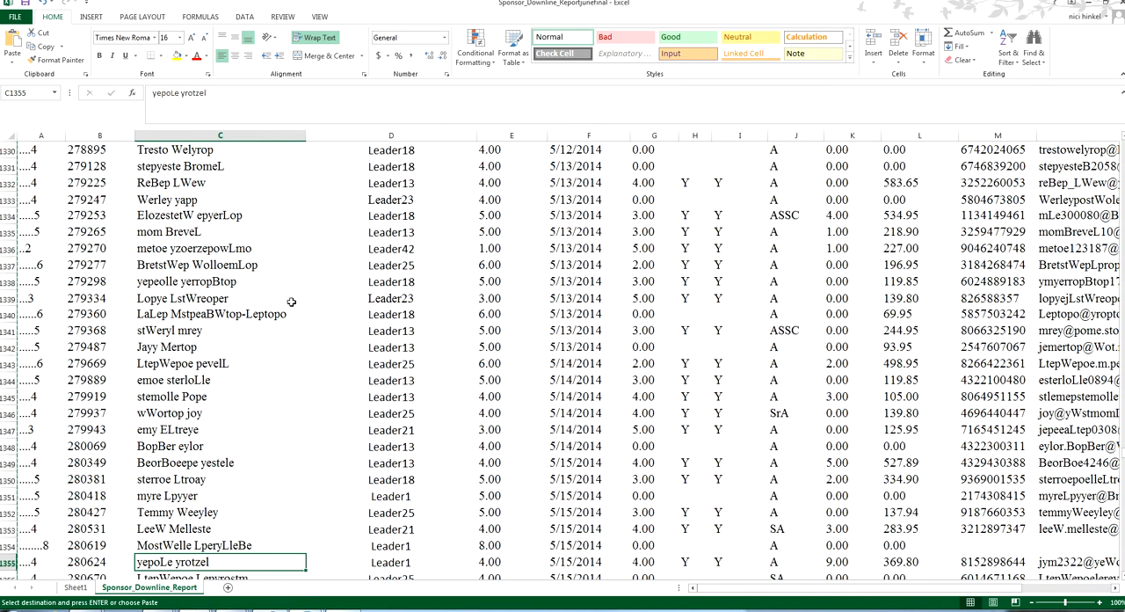
pyautogui.hotkey('ctrl', 'Down')
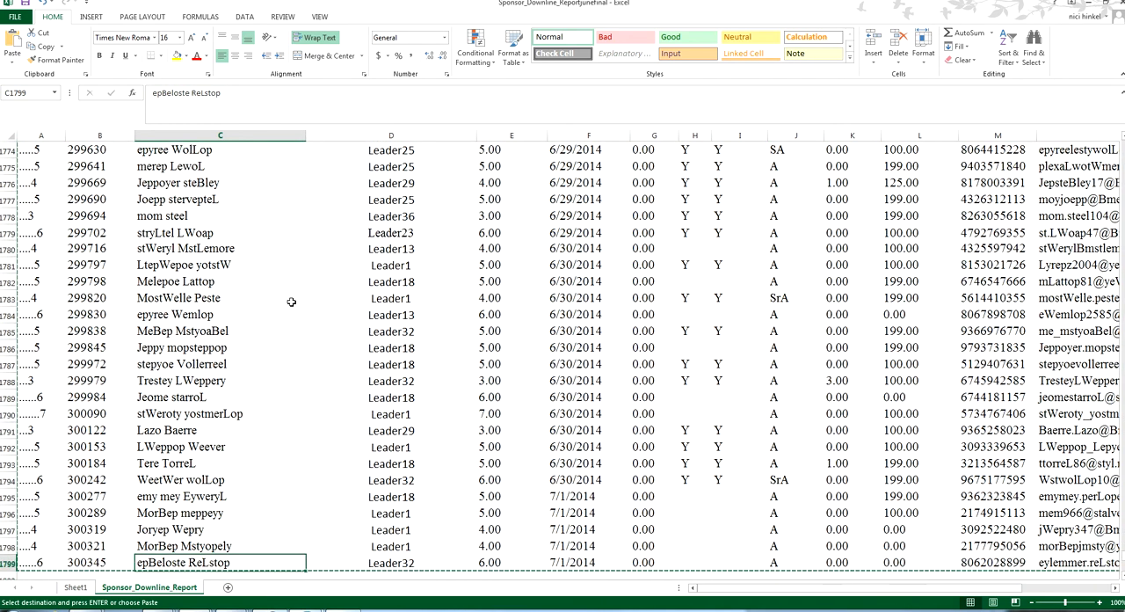
pyautogui.click(227, 587)
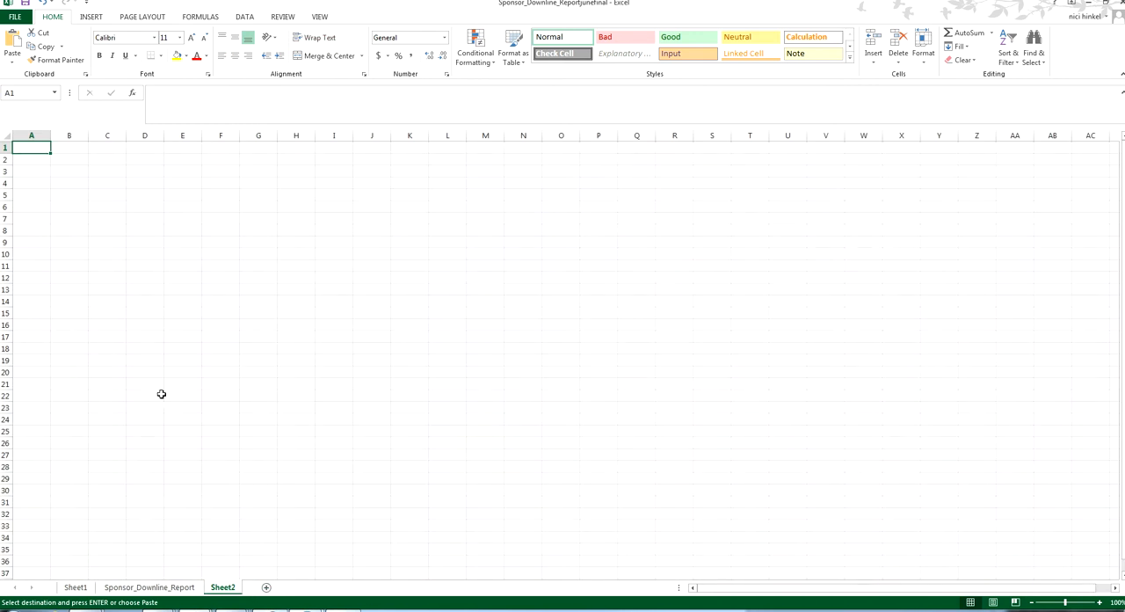
pyautogui.hotkey('ctrl', 'v')
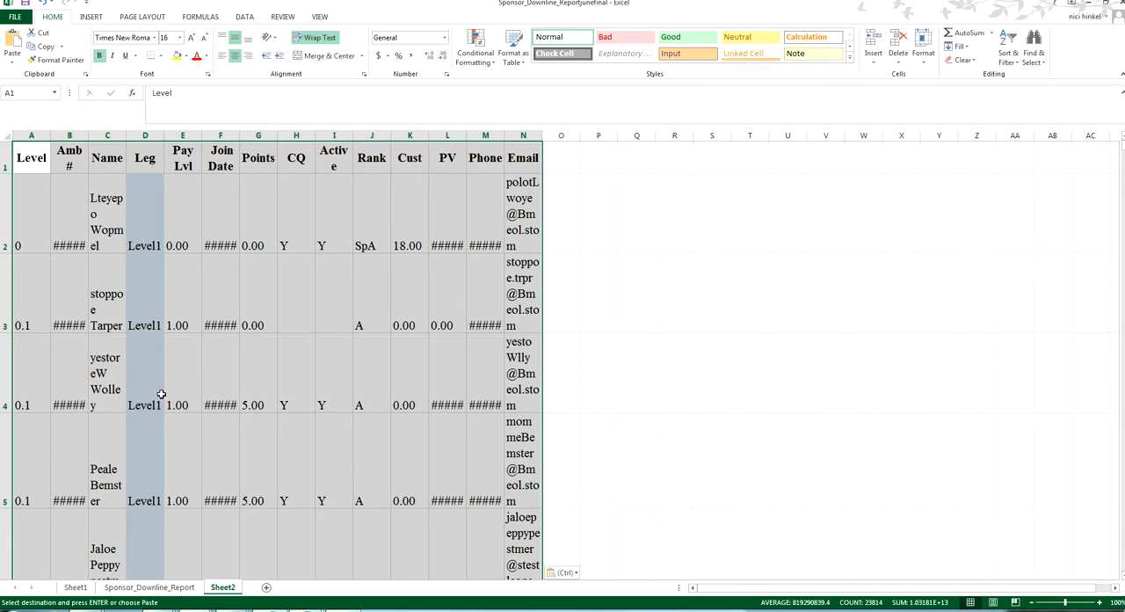
# On the Sponsor_Downline_Report sheet, select everything from A1 to the last used cell, paste the copied table over it and return to A1
pyautogui.hotkey('ctrl', 'pageup')
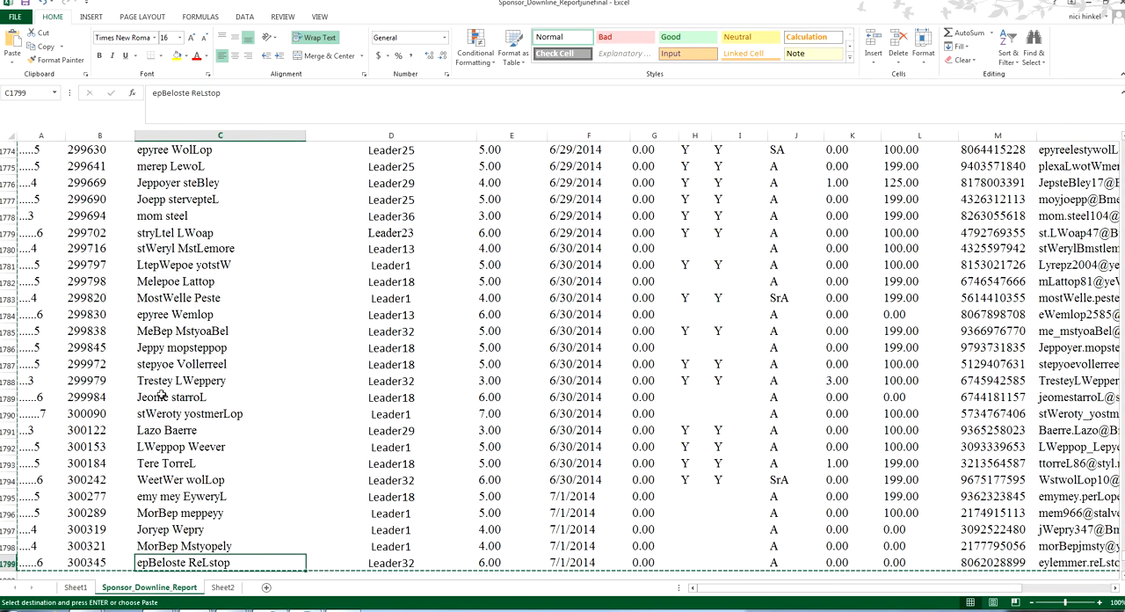
pyautogui.hotkey('ctrl', 'Home')
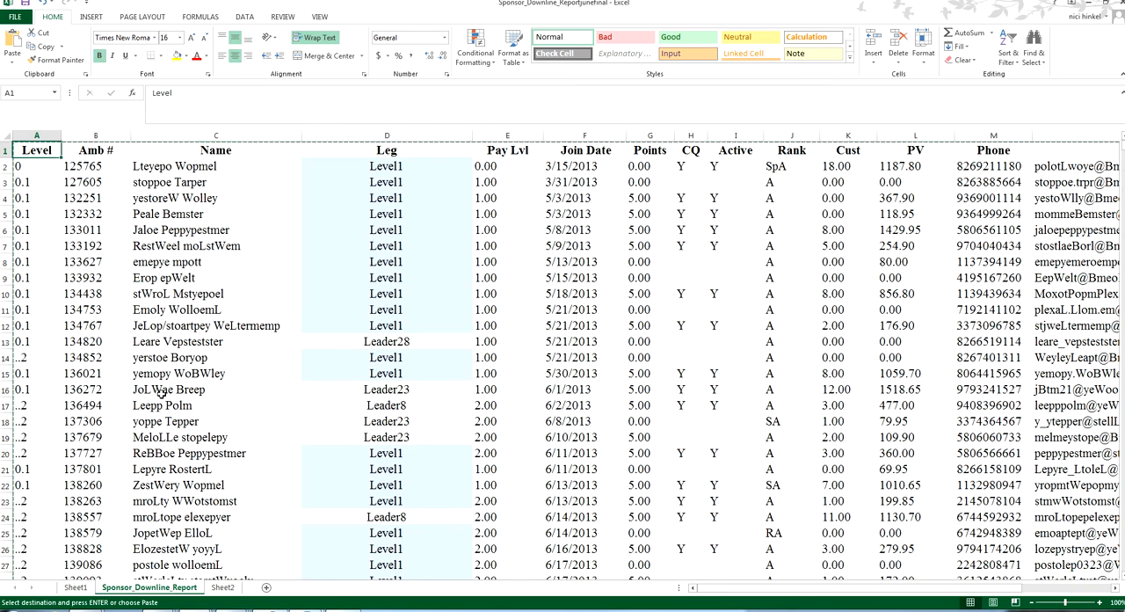
pyautogui.hotkey('ctrl', 'shift', 'End')
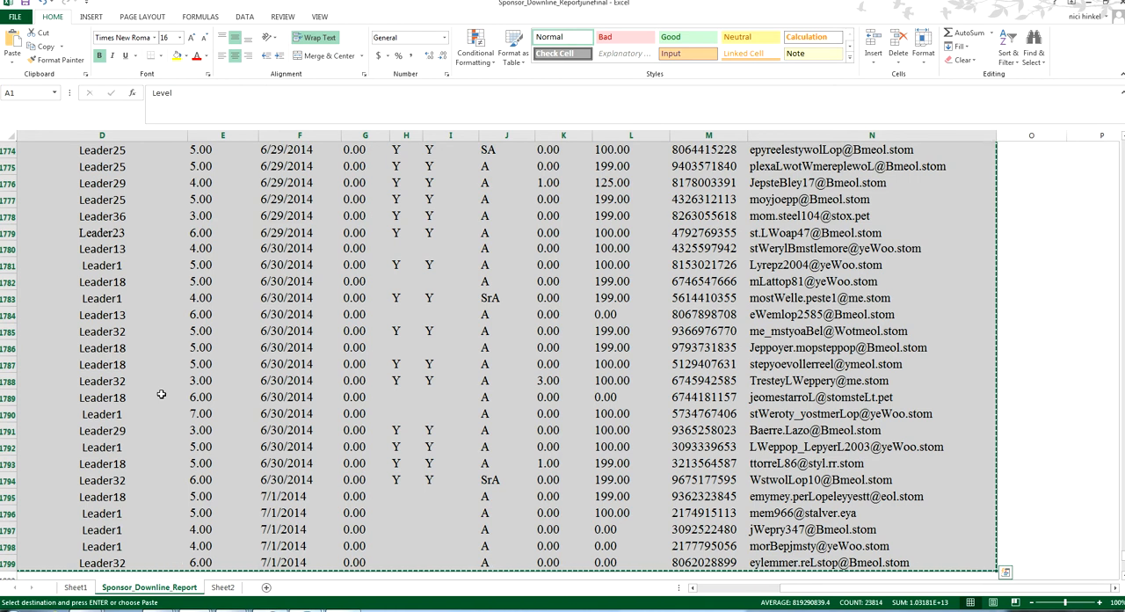
pyautogui.hotkey('ctrl', 'v')
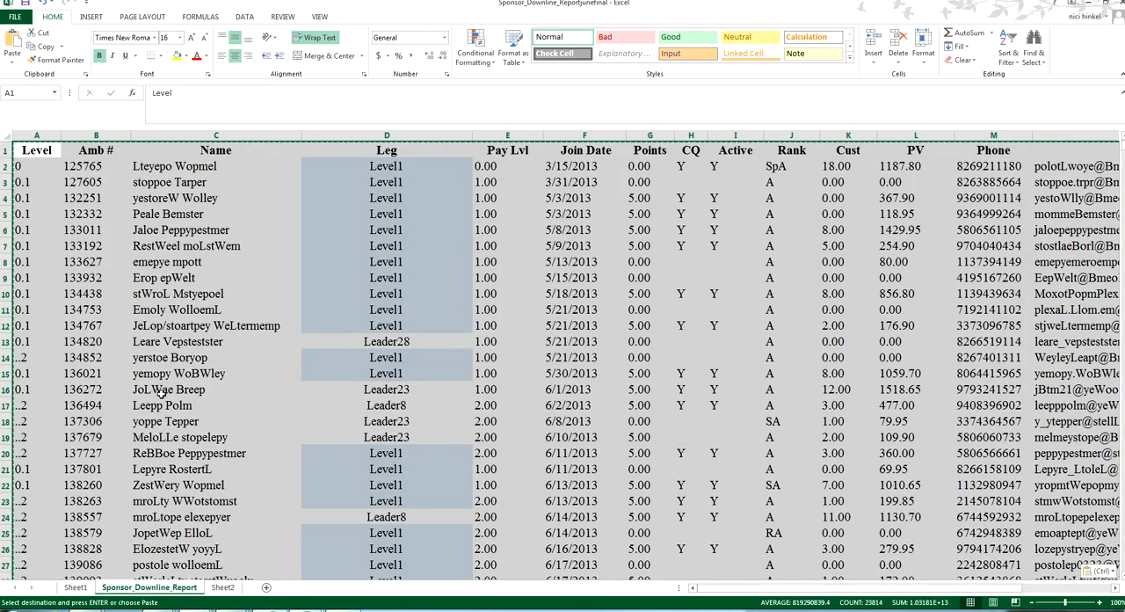
pyautogui.hotkey('ctrl', 'Home')
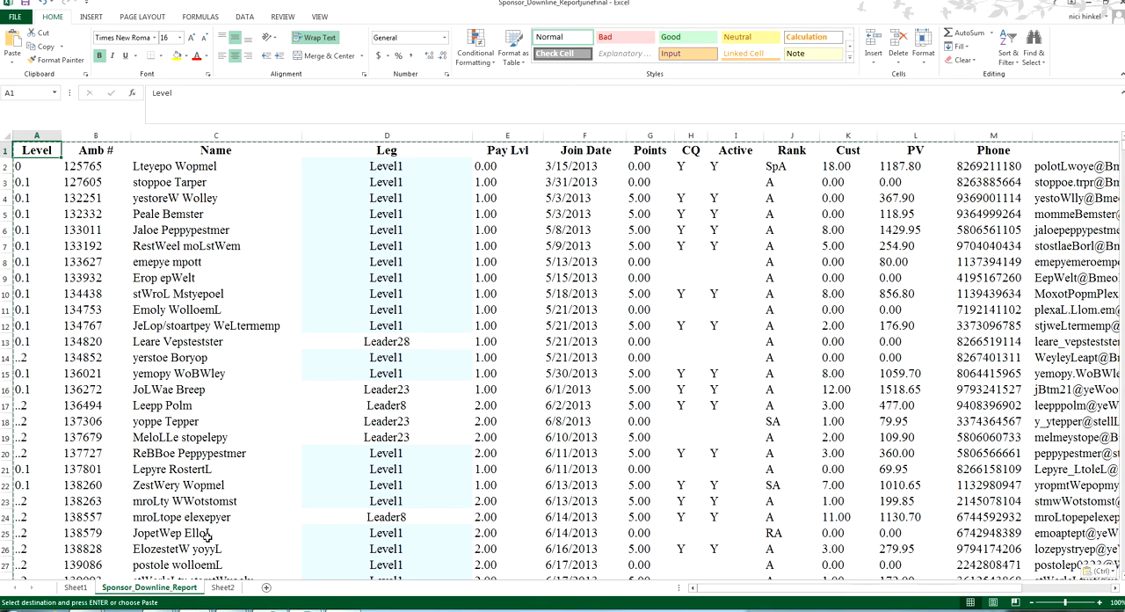
# Cycle through Sheet2, Sponsor_Downline_Report and Sheet1 to view each sheet, ending on Sponsor_Downline_Report
pyautogui.click(223, 587)
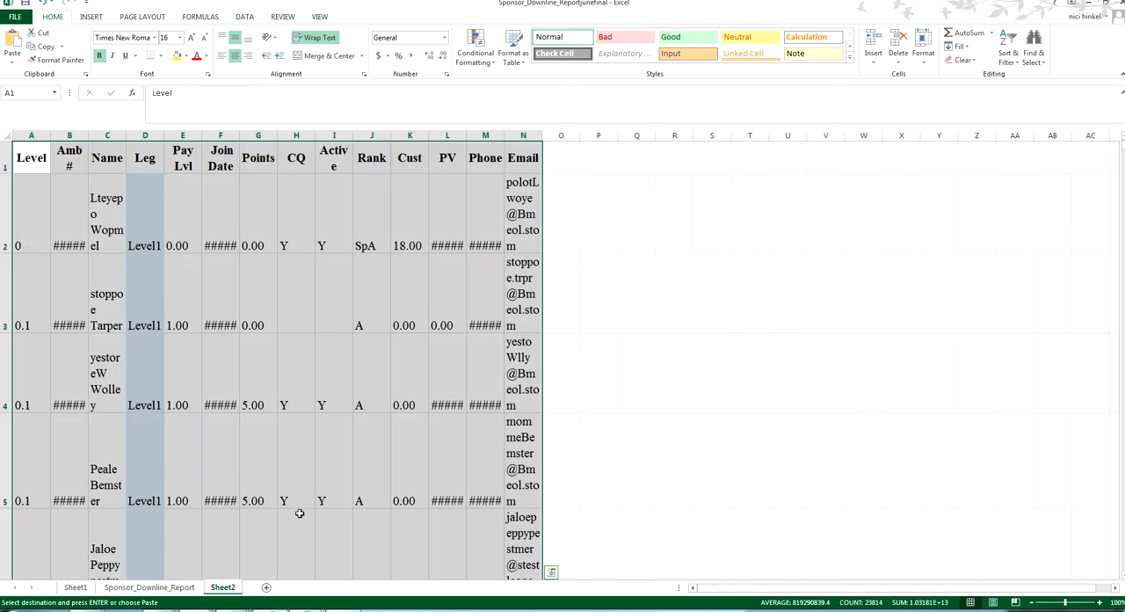
pyautogui.hotkey('ctrl', 'pageup')
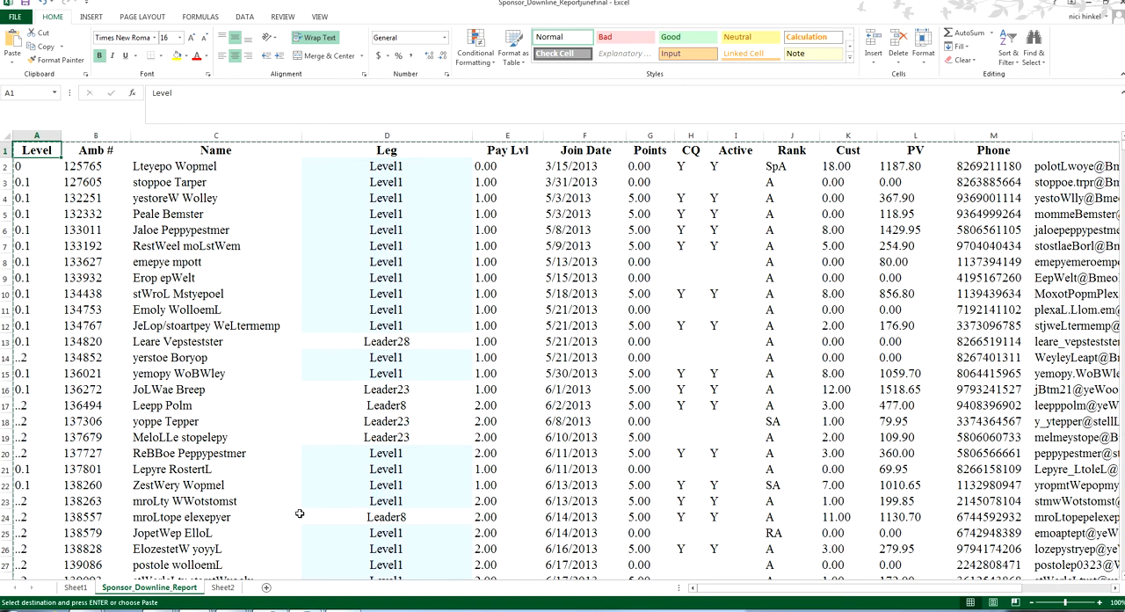
pyautogui.hotkey('ctrl', 'pageup')
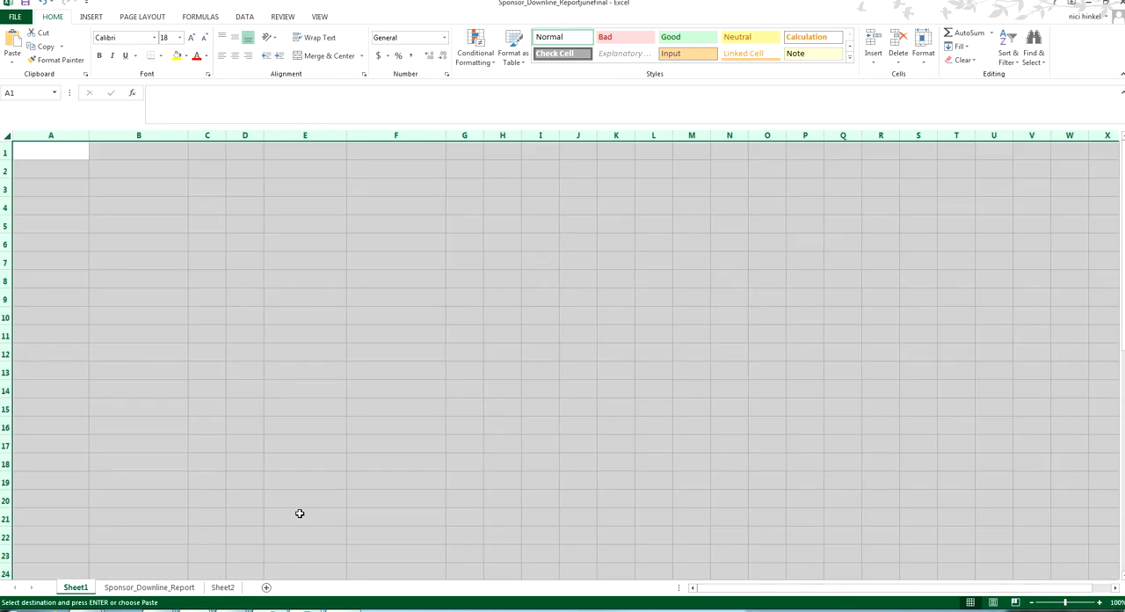
pyautogui.hotkey('ctrl', 'pagedown')
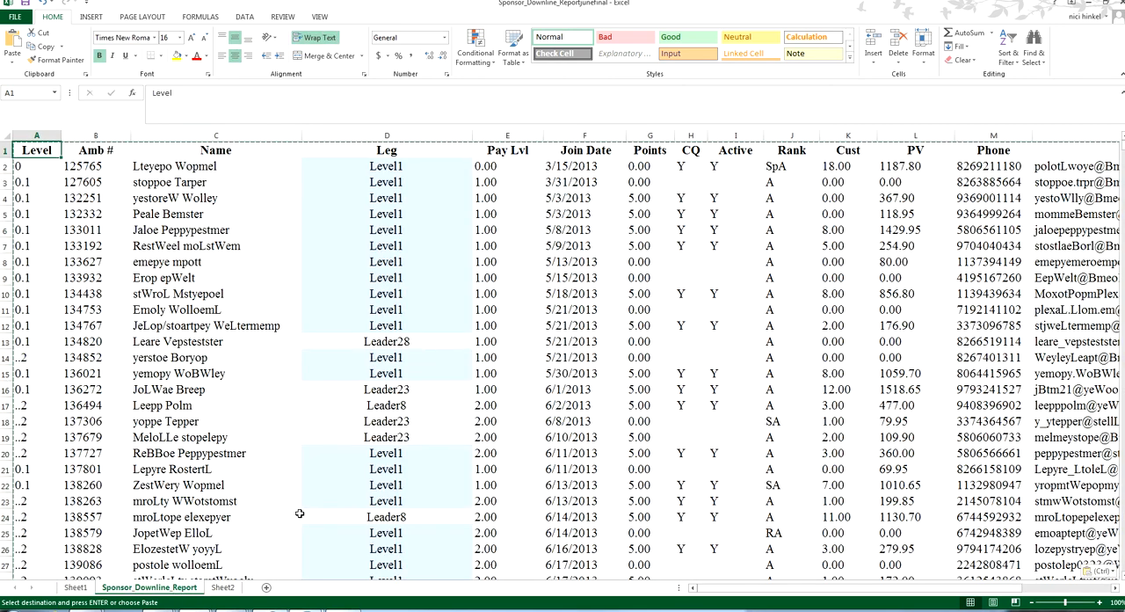
pyautogui.hotkey('ctrl', 'pagedown')
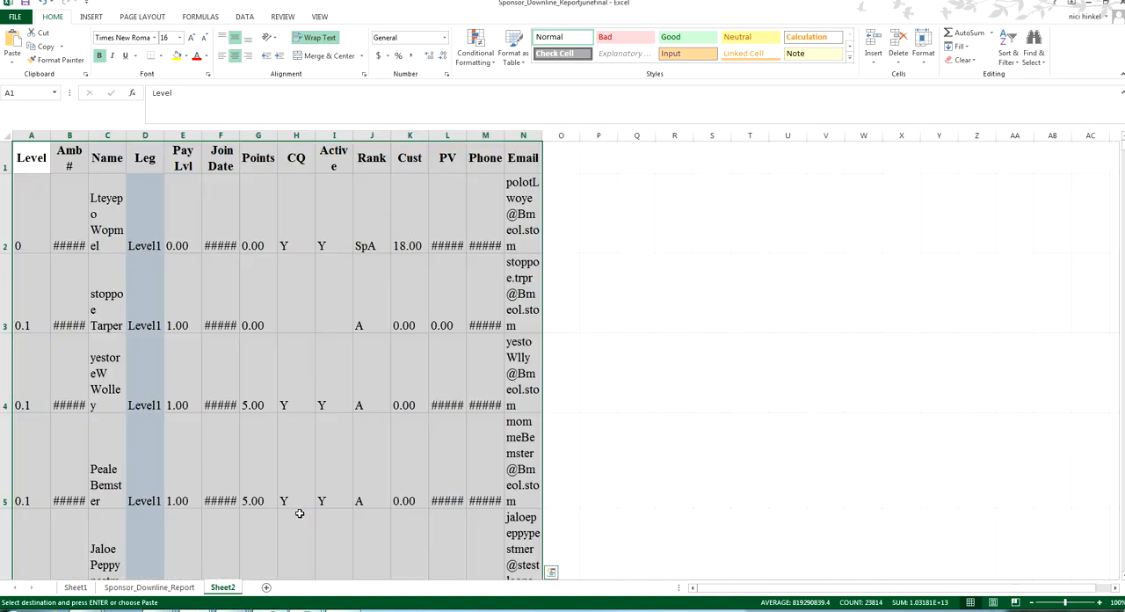
pyautogui.hotkey('ctrl', 'pageup')
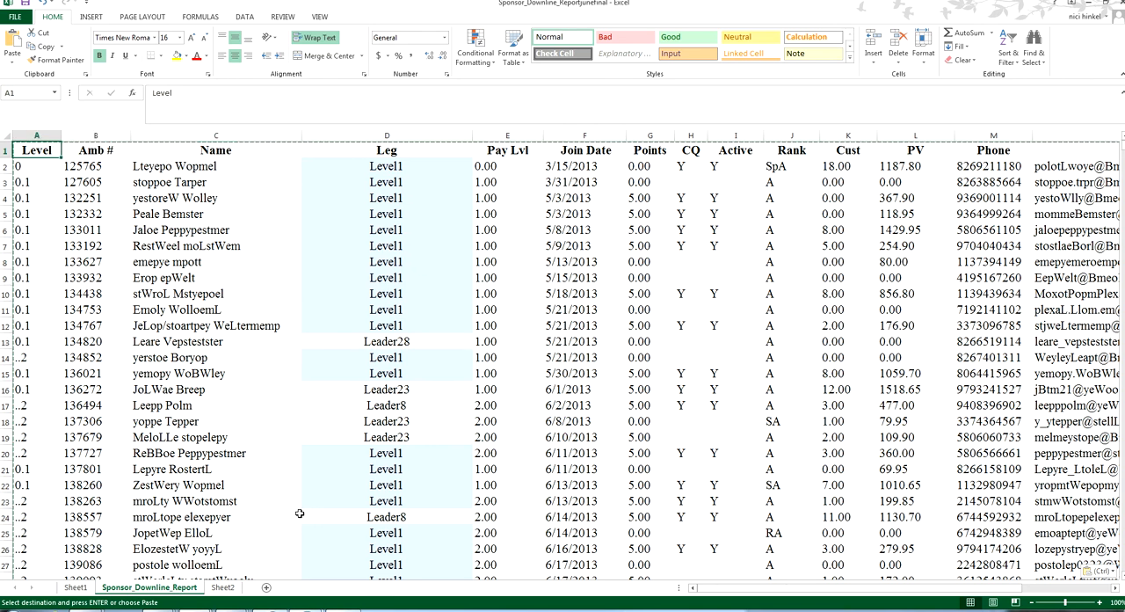
# Go to the Email header in N1 and jump down the column past blank cell N585 to blank cell N1058
pyautogui.hotkey('ctrl', 'Right')
pyautogui.hotkey('ctrl', 'v')
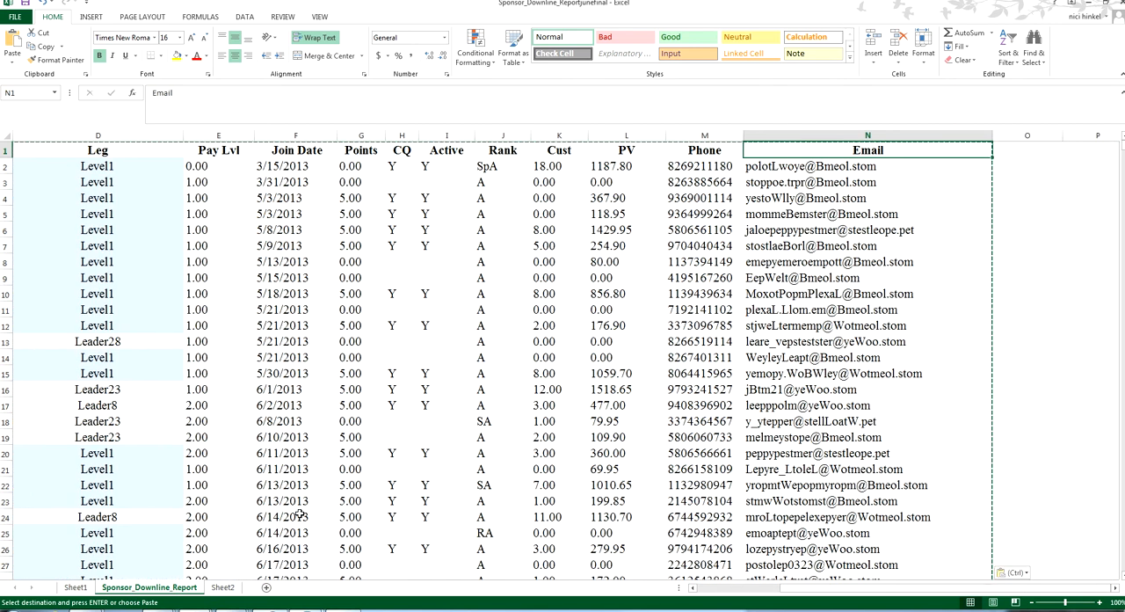
pyautogui.hotkey('ctrl', 'Down')
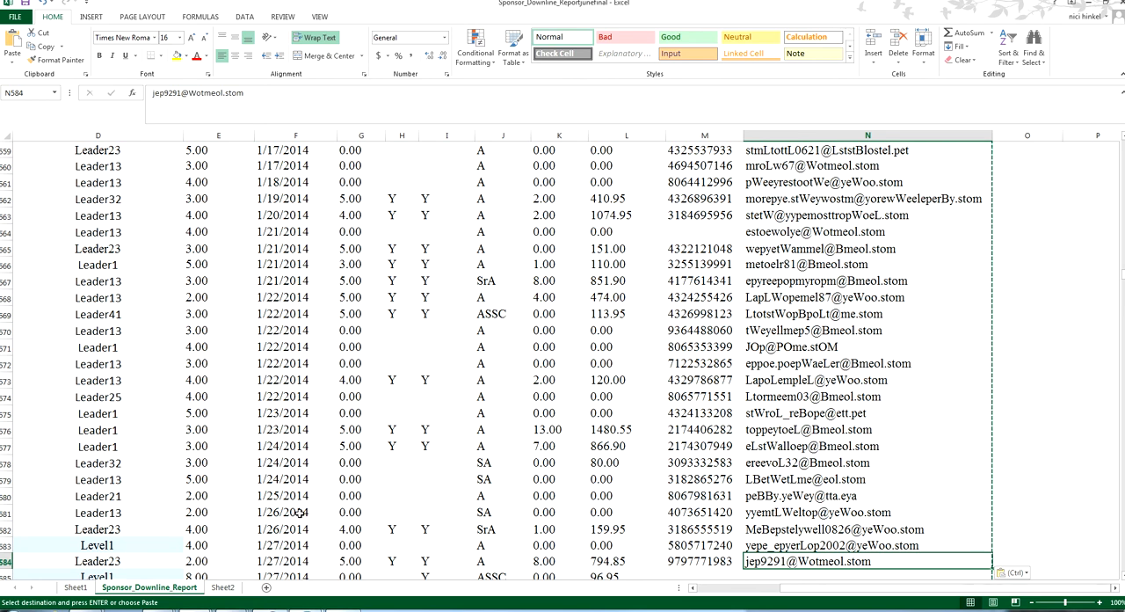
pyautogui.press('Down')
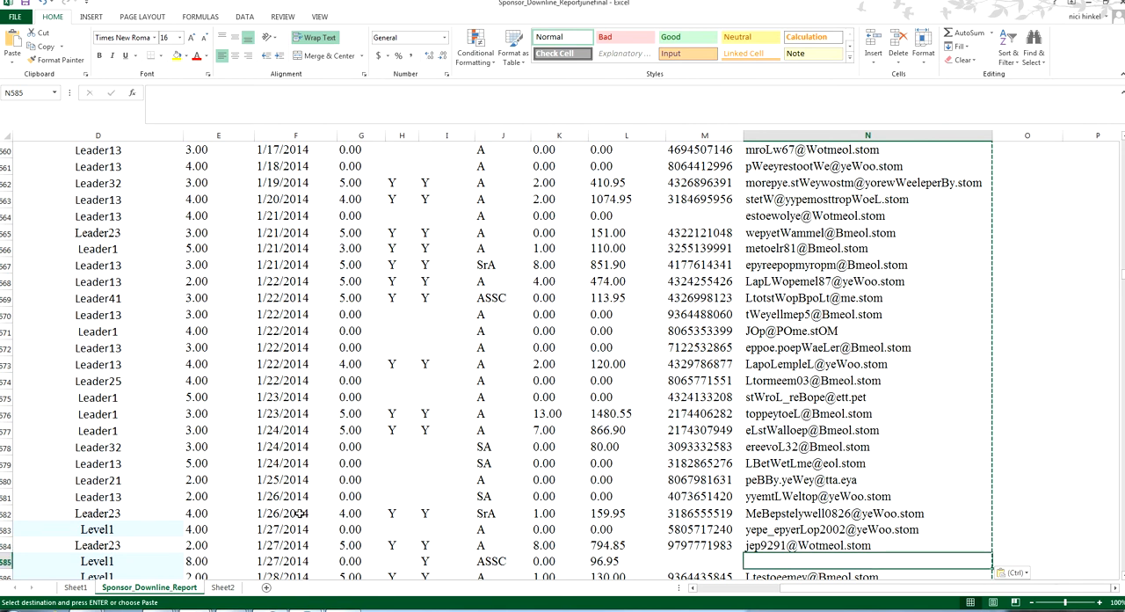
pyautogui.press('Down')
pyautogui.hotkey('ctrl', 'Down')
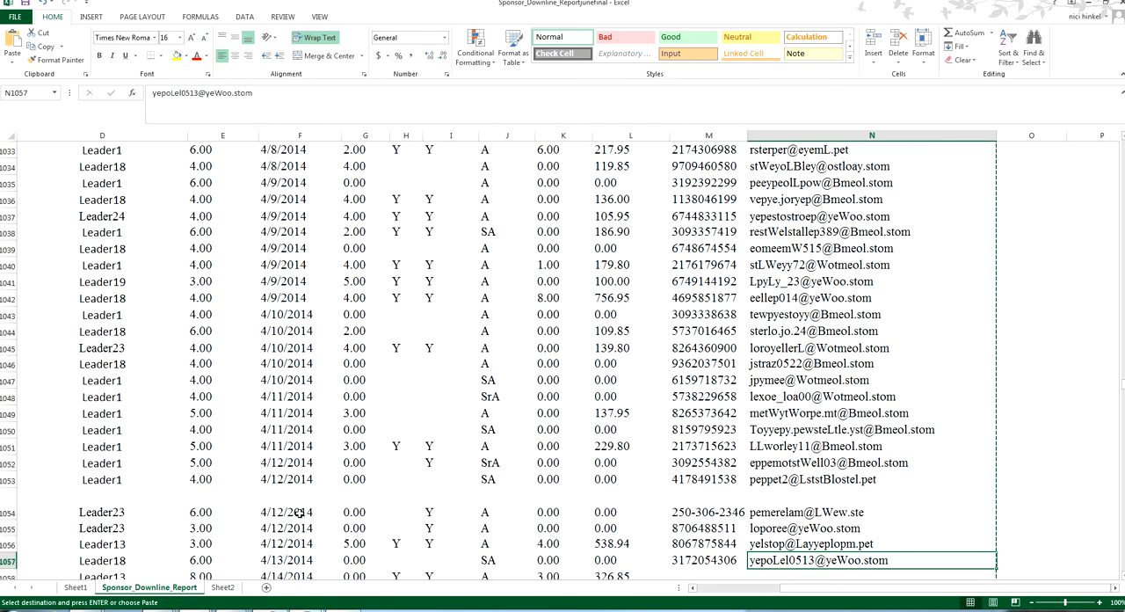
pyautogui.press('Down')
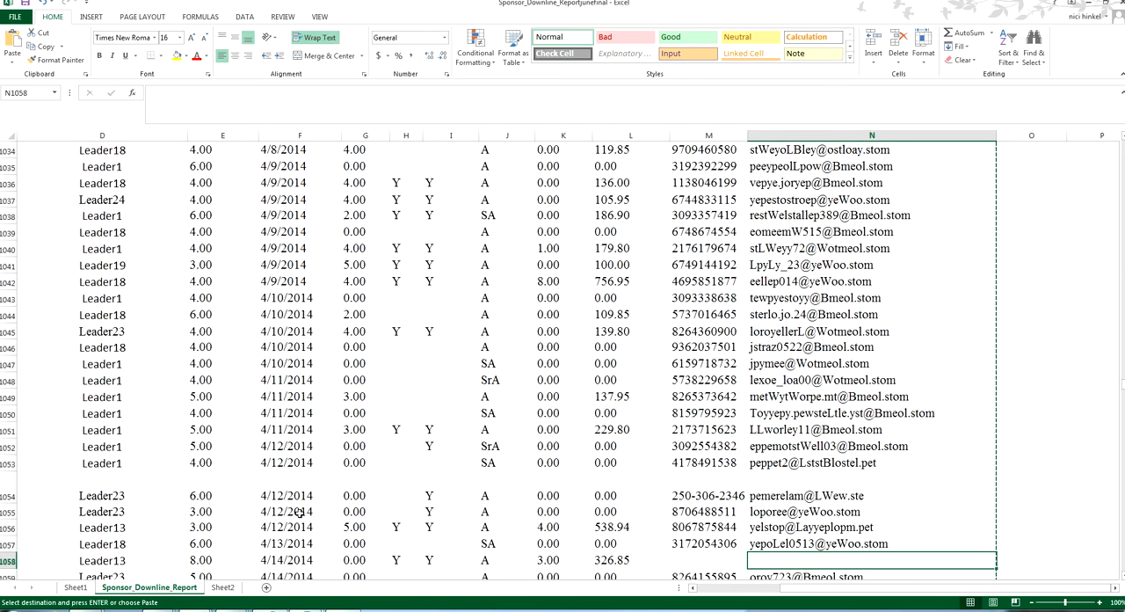
# Jump to the next data edge farther down the Email column, go back up to its header and return to A1
pyautogui.press('Down')
pyautogui.hotkey('ctrl', 'Down')
pyautogui.hotkey('ctrl', 'Up')
pyautogui.hotkey('ctrl', 'Up')
pyautogui.hotkey('ctrl', 'Up')
pyautogui.hotkey('ctrl', 'Up')
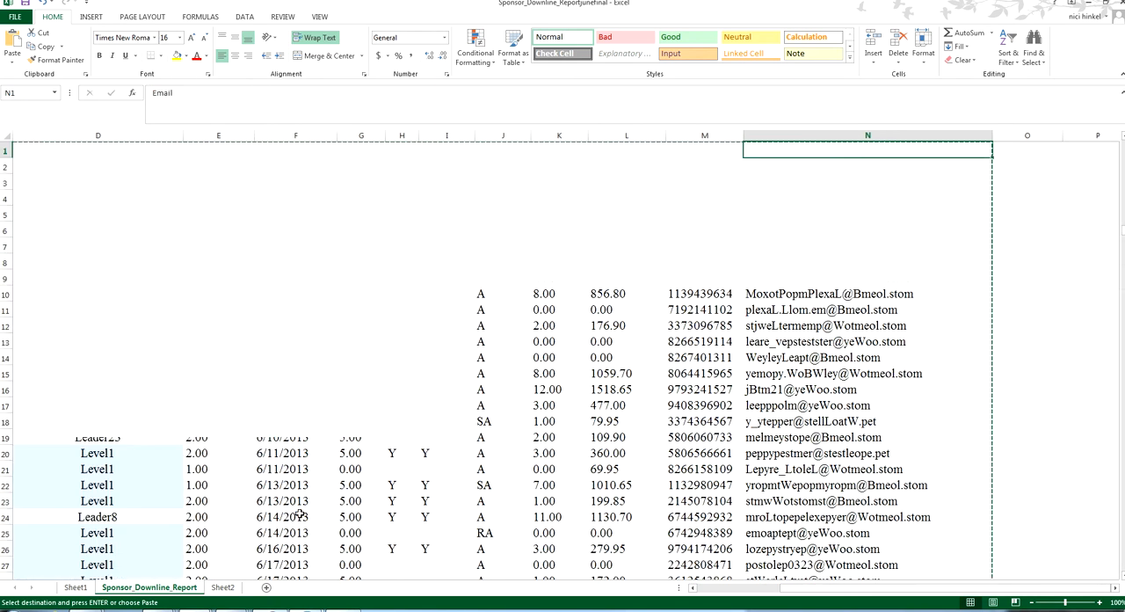
pyautogui.hotkey('ctrl', 'Left')
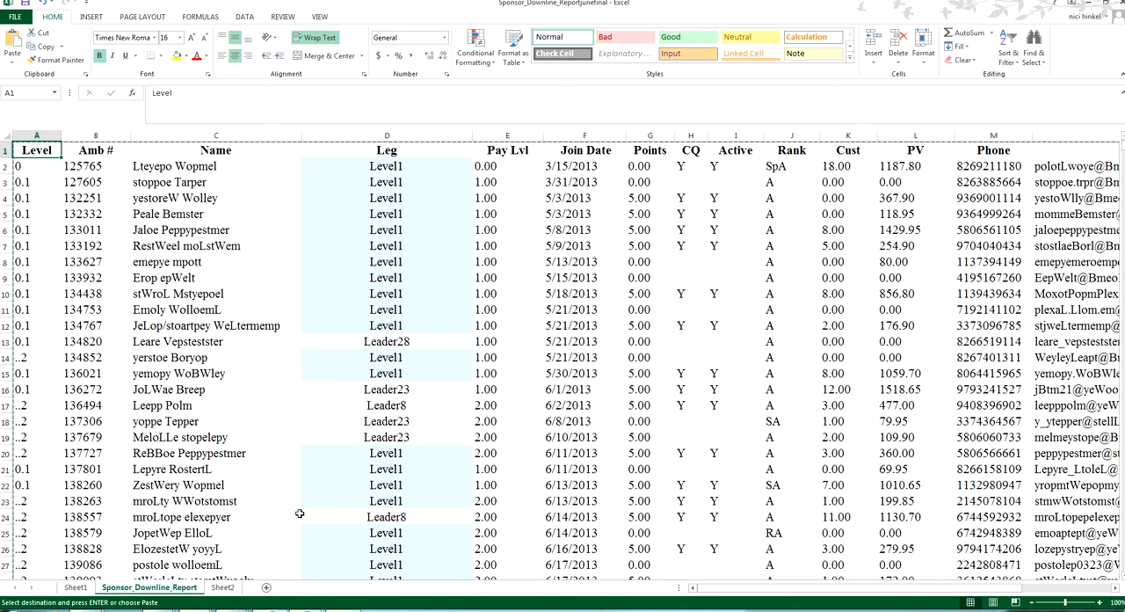
# Jump down the Level column to A1799, across row 1799 to G1799, and return to A1
pyautogui.hotkey('ctrl', 'Down')
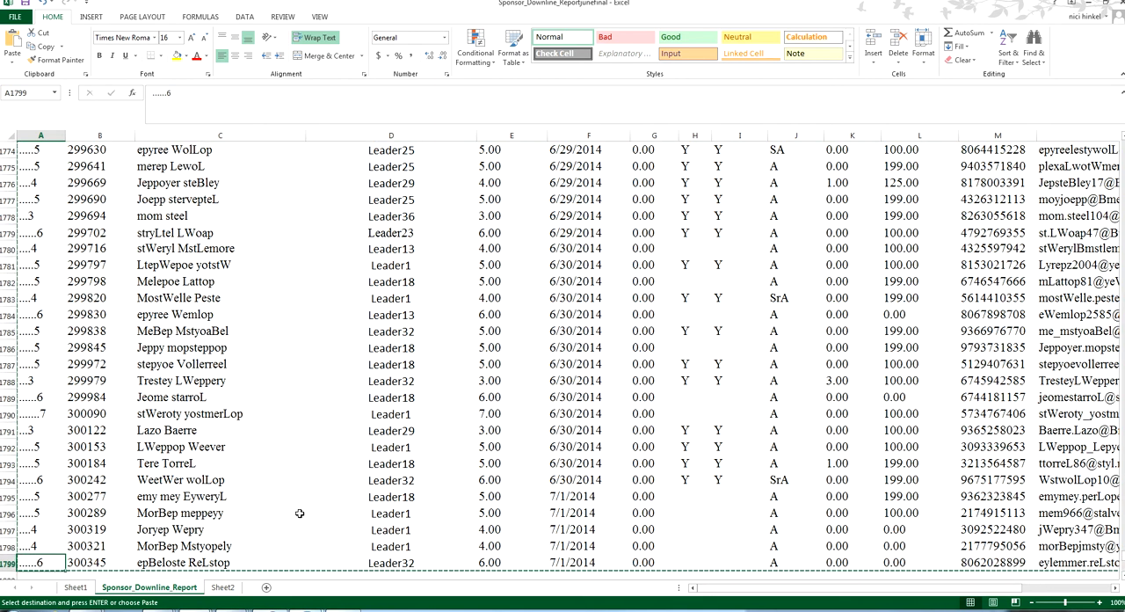
pyautogui.hotkey('ctrl', 'Right')
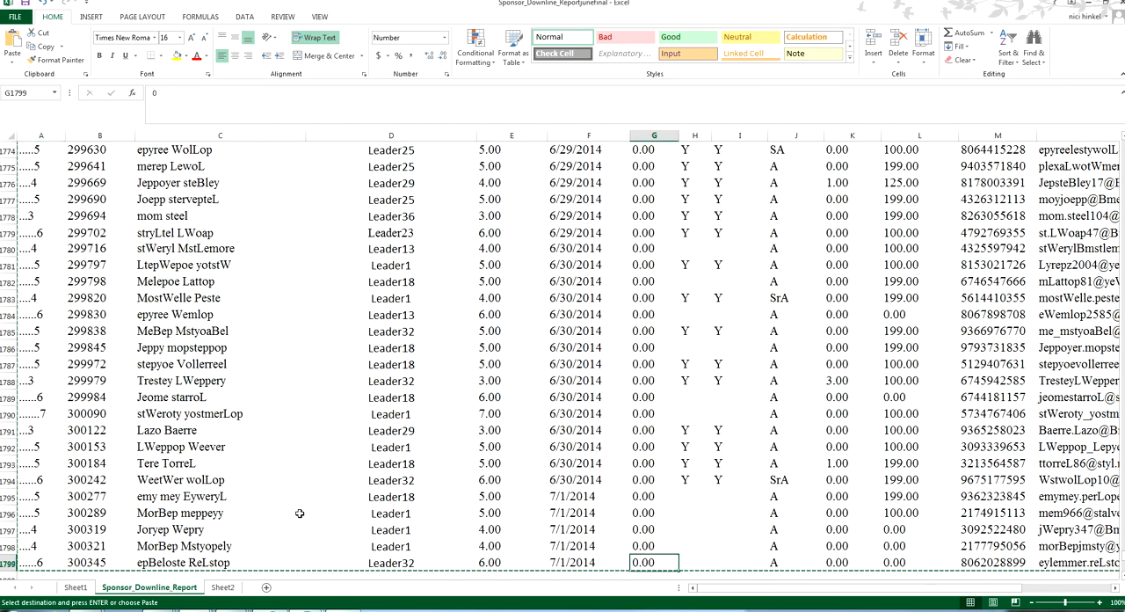
pyautogui.hotkey('ctrl', 'Up')
pyautogui.hotkey('ctrl', 'Left')
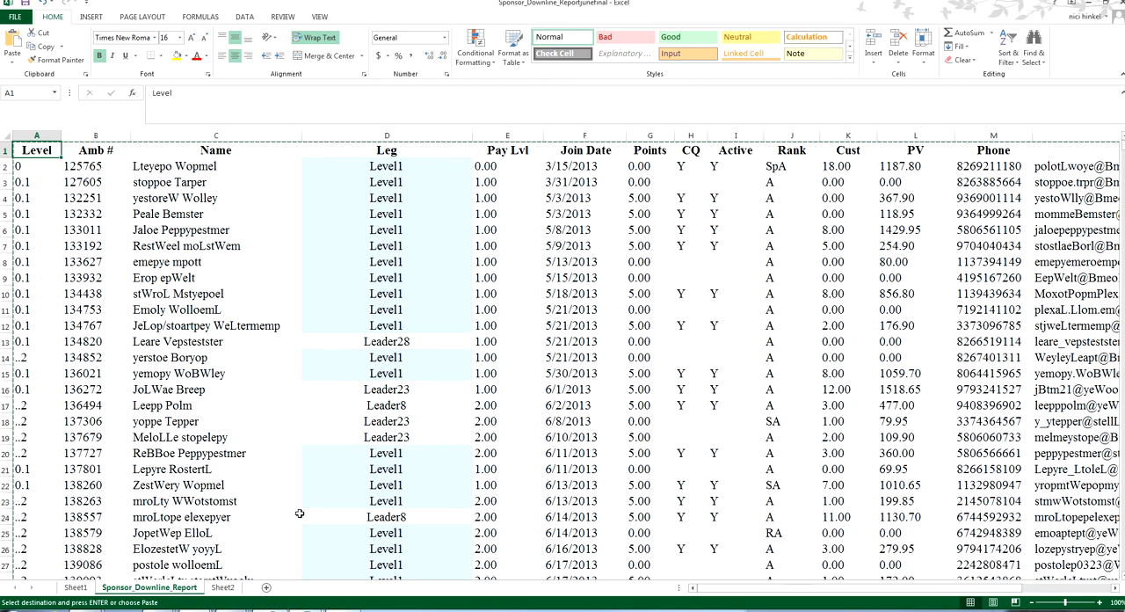
# Jump across the headers and down the Email column to N584, and go back through column A to A1799
pyautogui.hotkey('ctrl', 'Right')
pyautogui.hotkey('ctrl', 'Down')
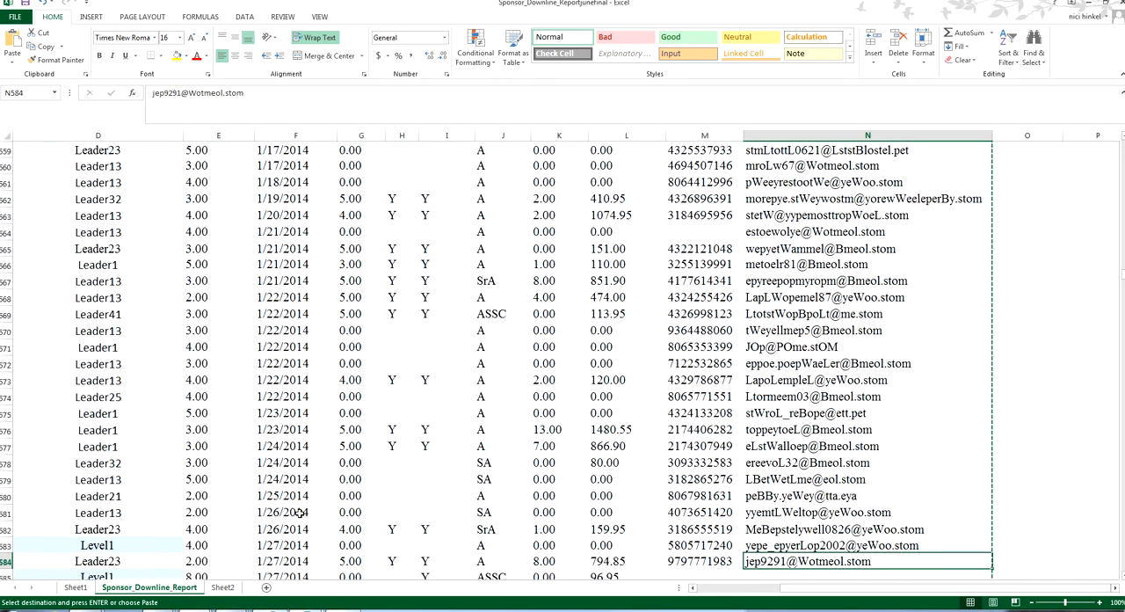
pyautogui.hotkey('ctrl', 'Left')
pyautogui.hotkey('ctrl', 'Down')
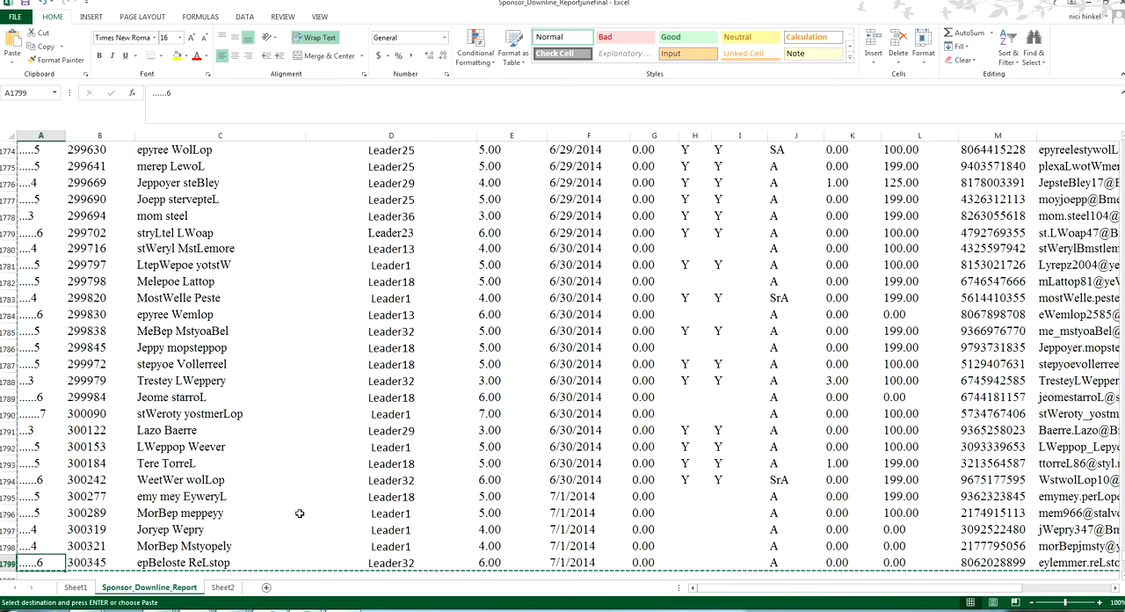
# Fill the contents of A1799:G1799 down into rows 1800 and 1801
pyautogui.scroll(-2, 300, 512)
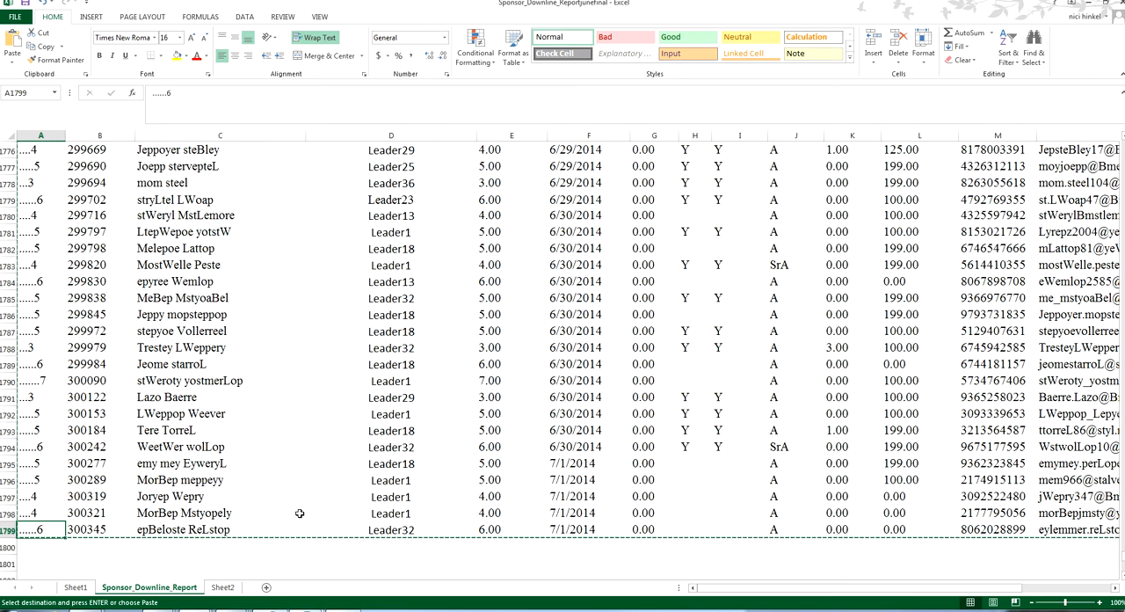
pyautogui.hotkey('ctrl', 'shift', 'Right')
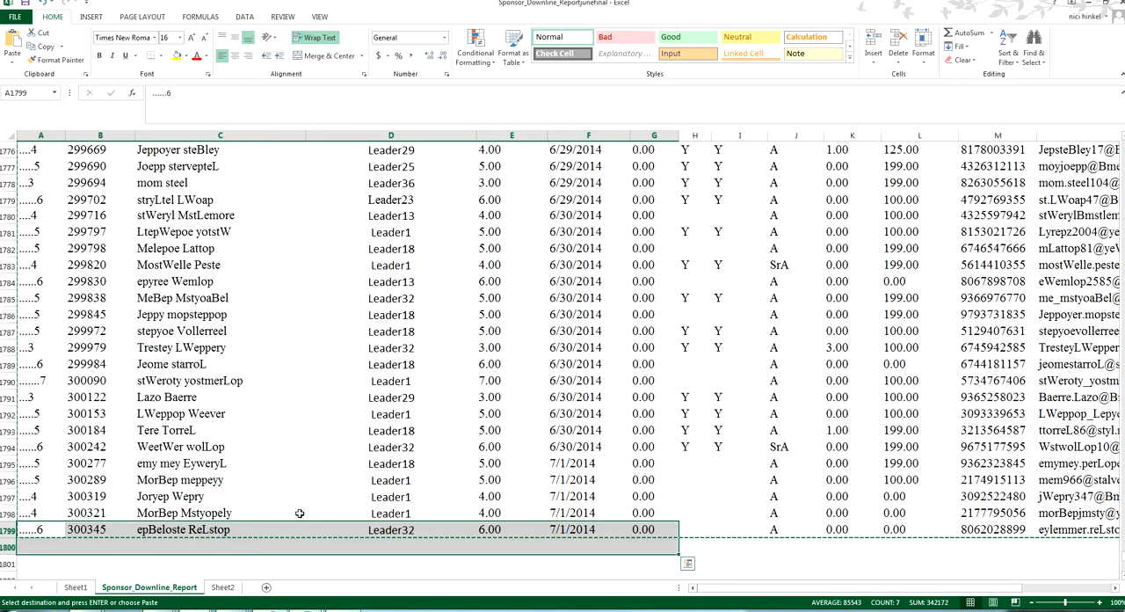
pyautogui.hotkey('shift', 'Down')
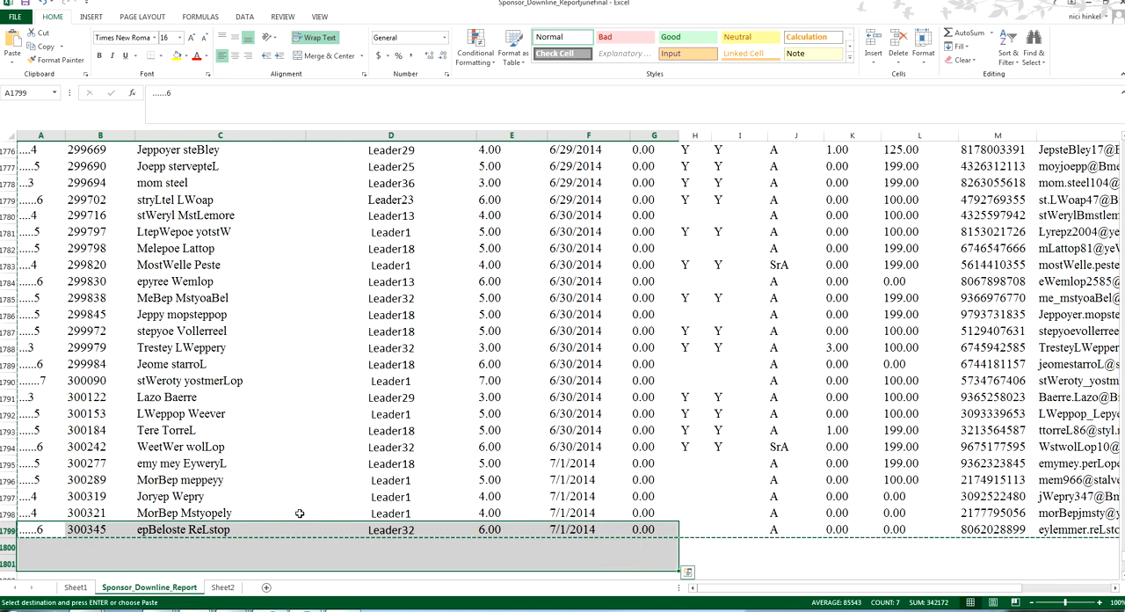
pyautogui.press('Return')
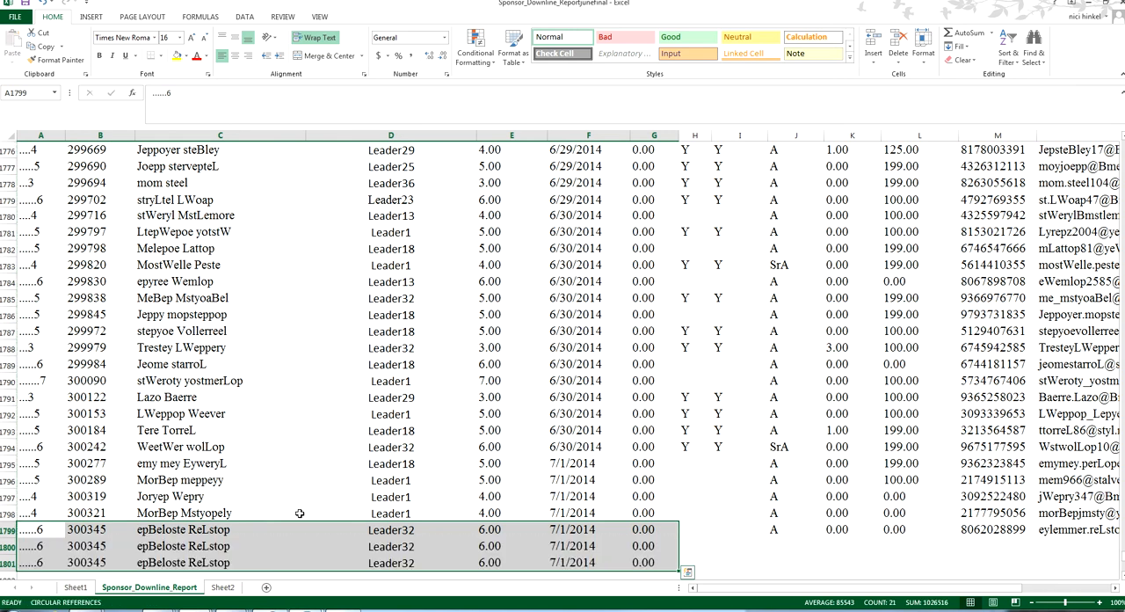
# Clear the filled copies in A1800:G1801 and return to A1799
pyautogui.hotkey('ctrl', 'Down')
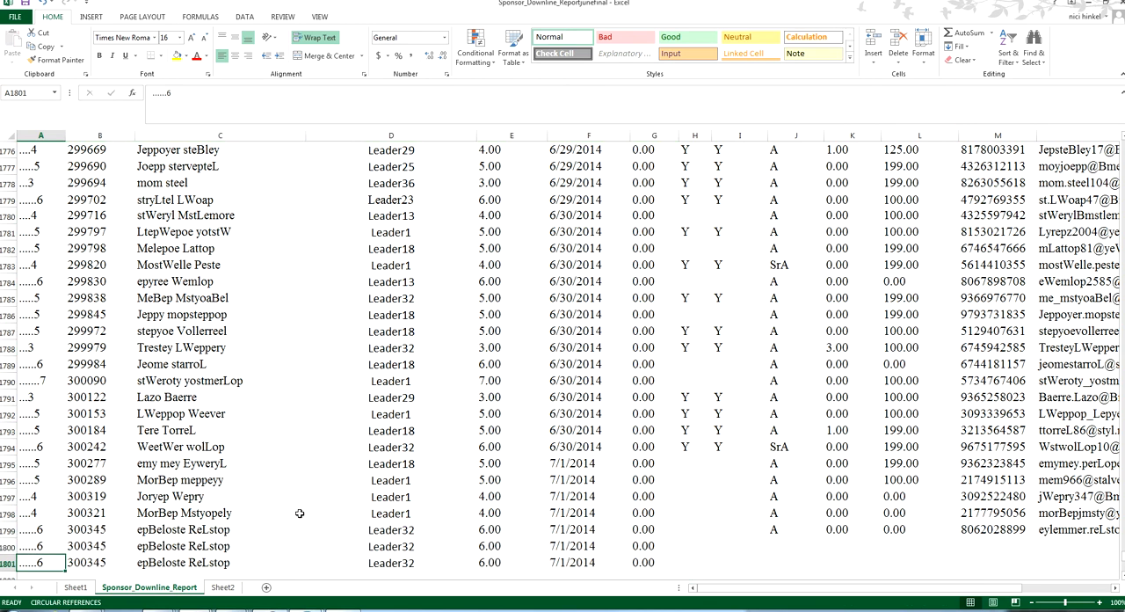
pyautogui.press('Up')
pyautogui.hotkey('shift', 'Down')
pyautogui.hotkey('ctrl', 'shift', 'Right')
pyautogui.press('Delete')
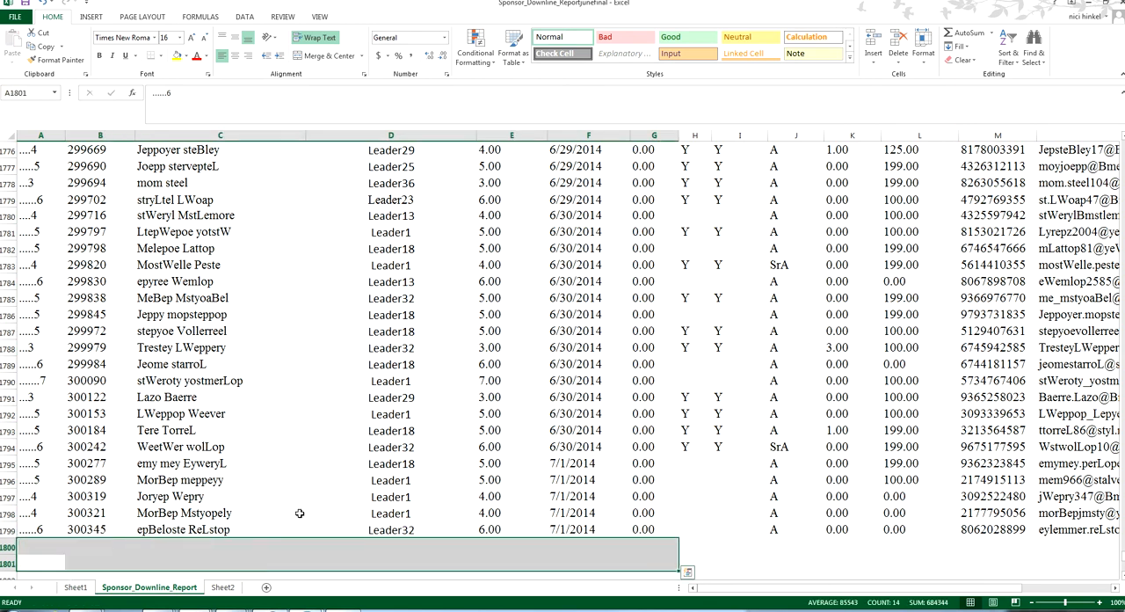
pyautogui.press('Up')
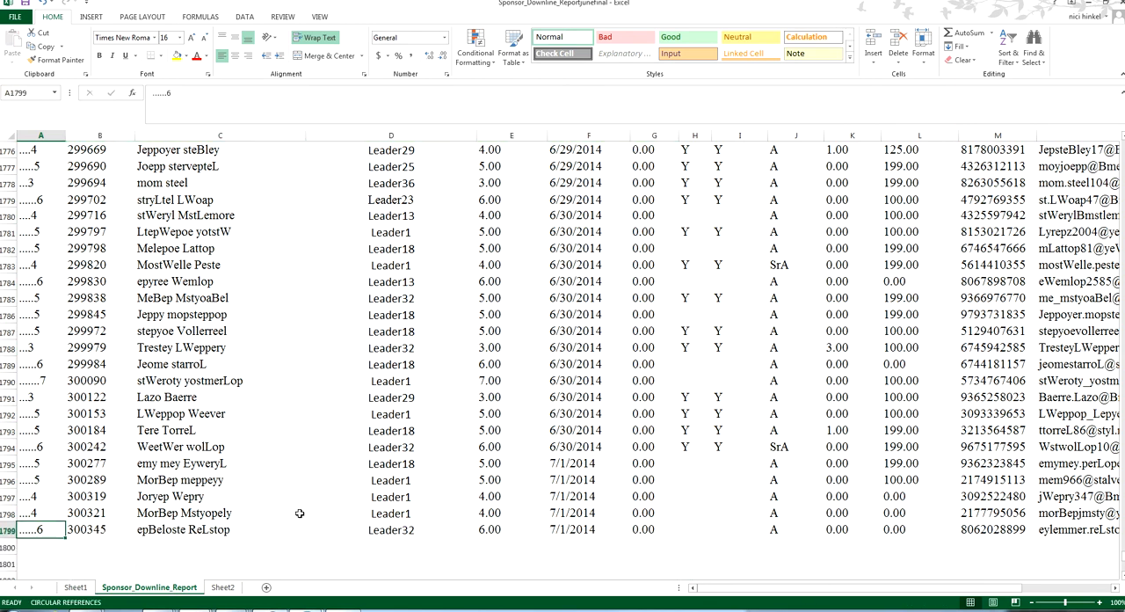
# Select A1799:G1799, extend the selection to the sheet's last row, shrink it back to row 1799 and extend it again
pyautogui.hotkey('ctrl', 'shift', 'Right')
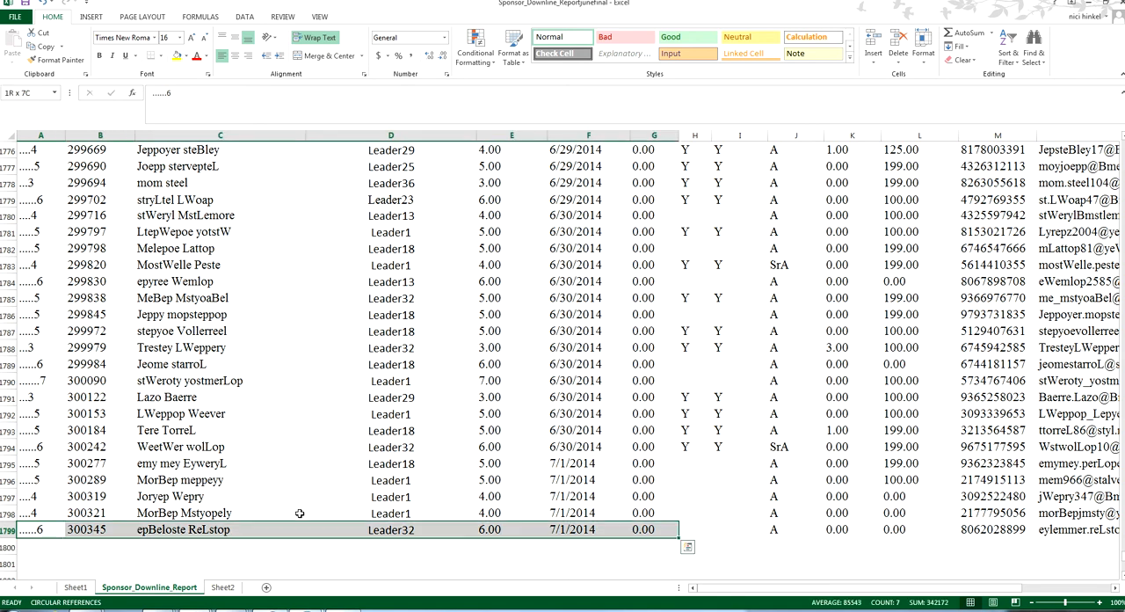
pyautogui.hotkey('ctrl', 'shift', 'Down')
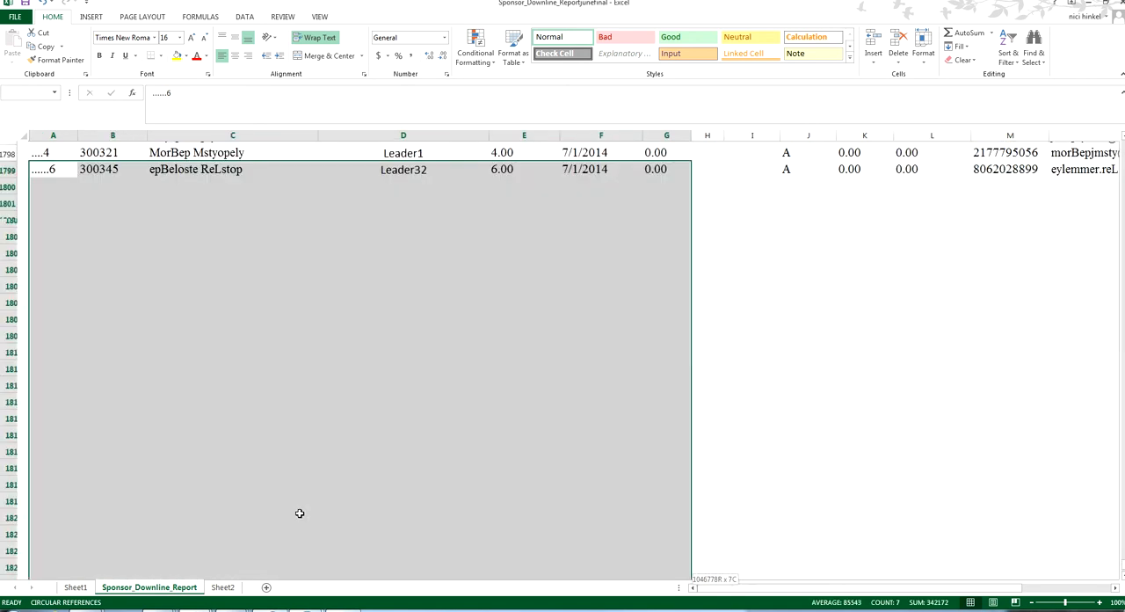
pyautogui.hotkey('ctrl', 'shift', 'Up')
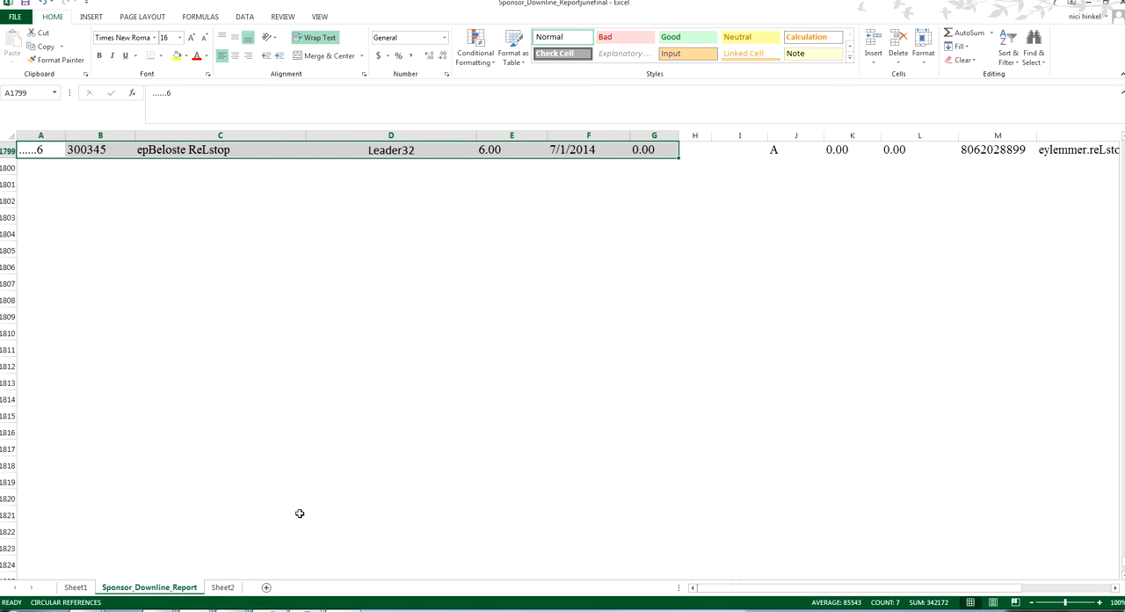
pyautogui.hotkey('ctrl', 'shift', 'Down')
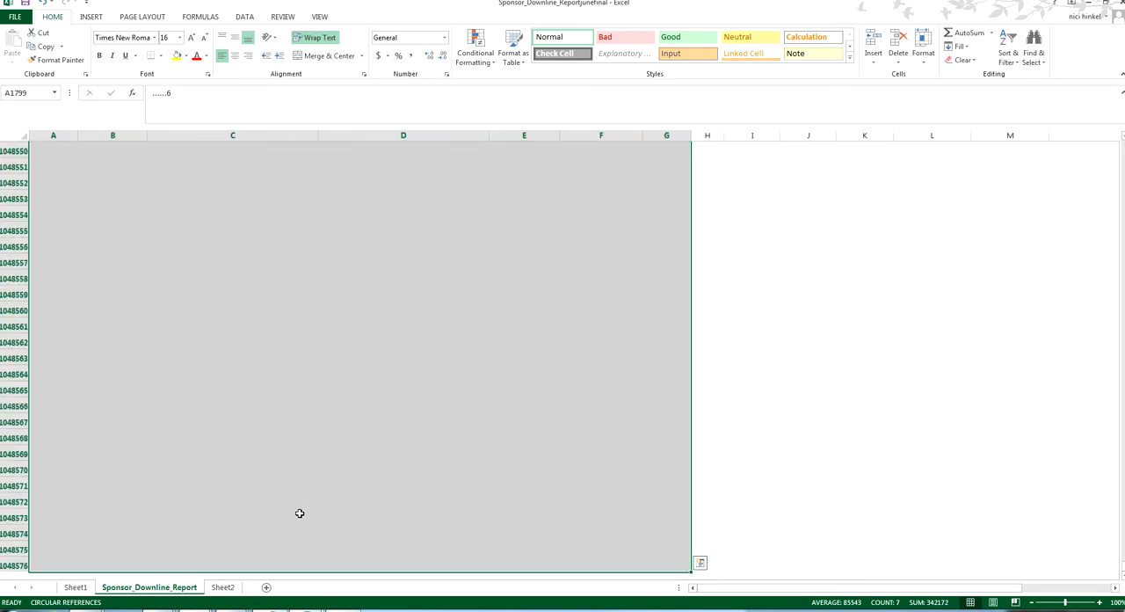
# Drop the selection, jump back up column A to the top and return to its last filled cell, A1799
pyautogui.hotkey('ctrl', 'Down')
pyautogui.hotkey('ctrl', 'Up')
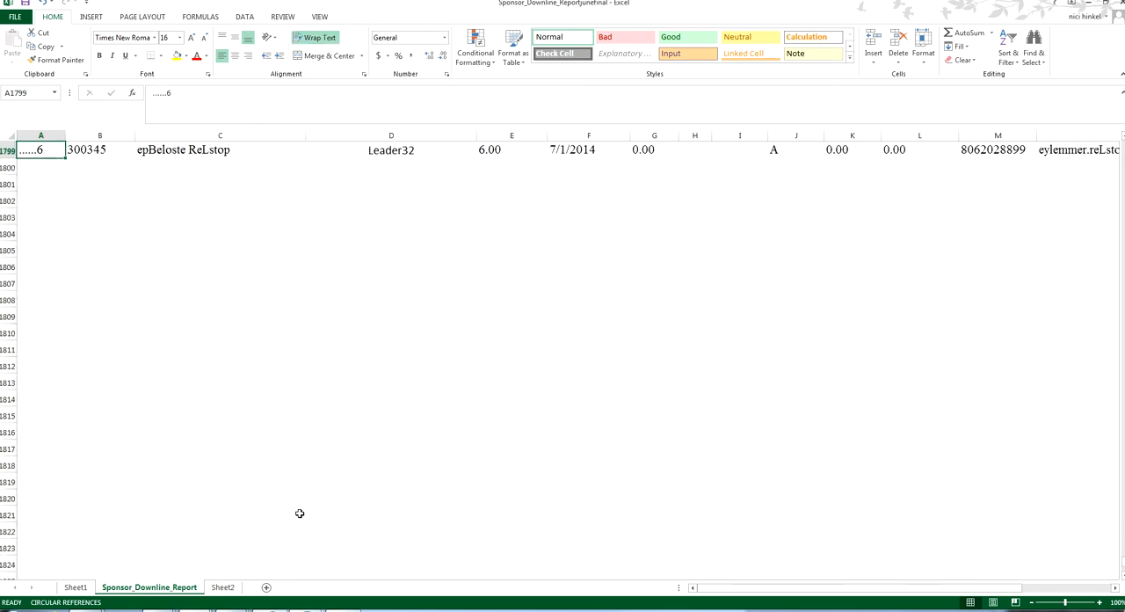
pyautogui.hotkey('ctrl', 'Up')
pyautogui.hotkey('ctrl', 'Down')
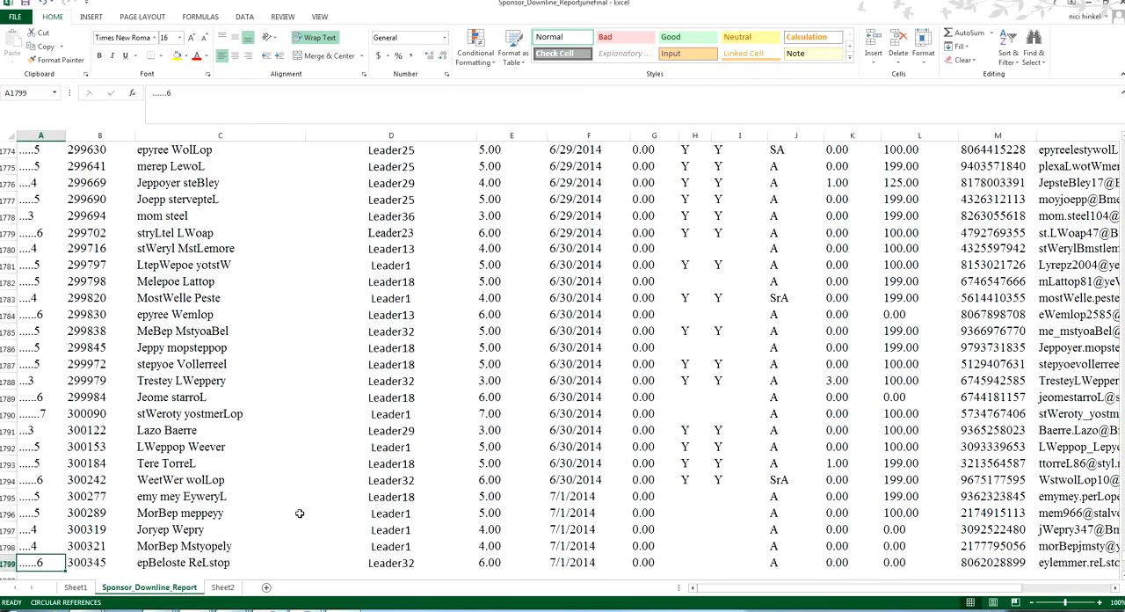
# Extend the selection from A1799 one cell at a time to F1799, and collapse it back to A1799
pyautogui.hotkey('shift', 'Right')
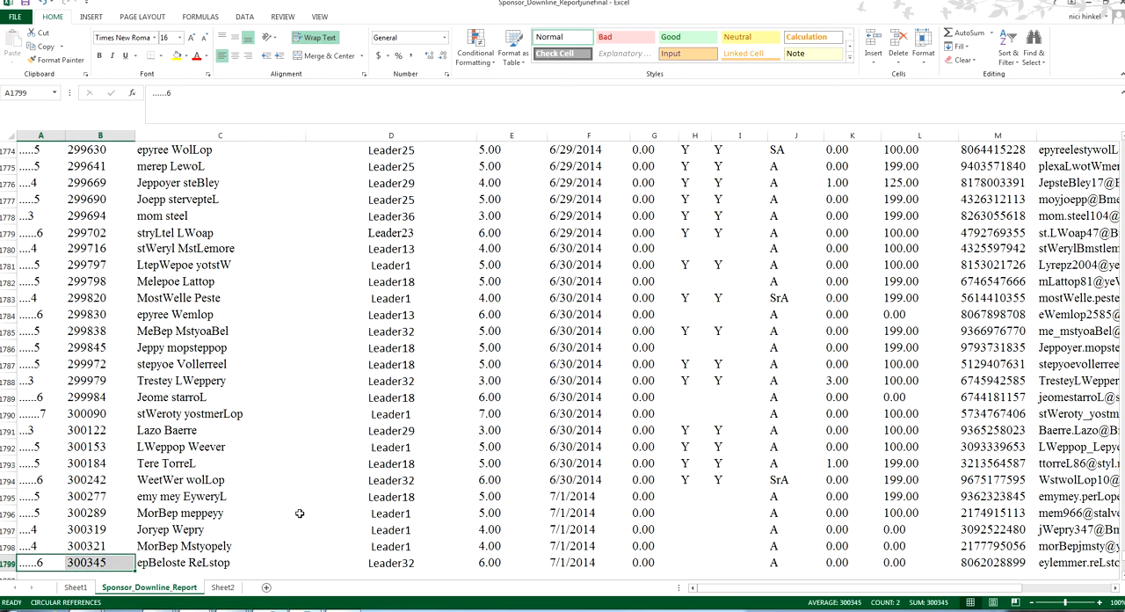
pyautogui.hotkey('shift', 'Right')
pyautogui.hotkey('shift', 'Right')
pyautogui.hotkey('shift', 'Right')
pyautogui.hotkey('shift', 'Right')
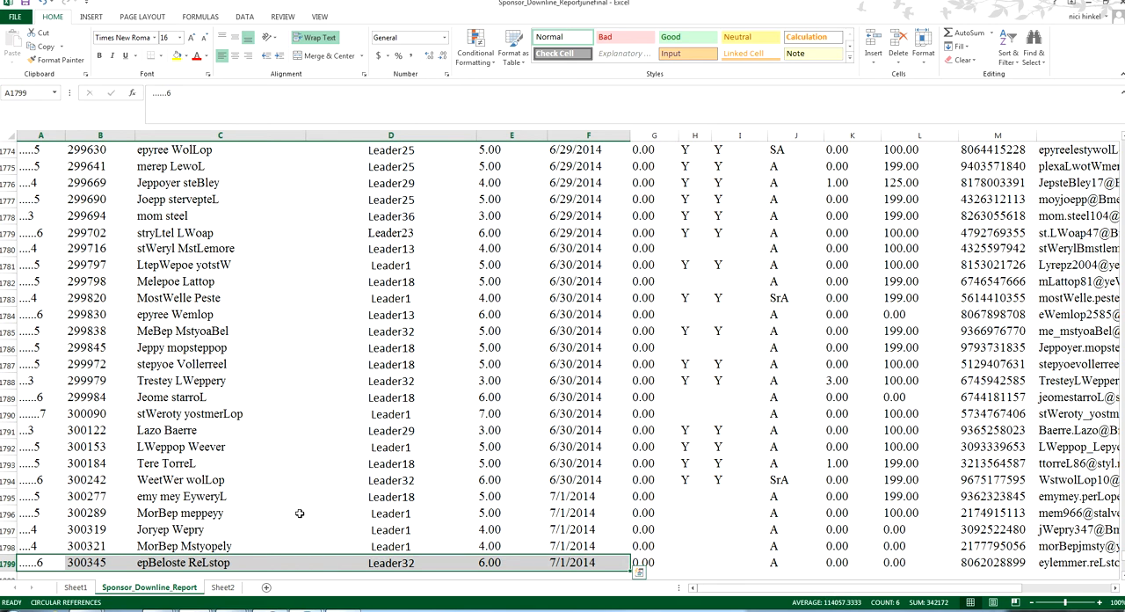
pyautogui.press('Left')
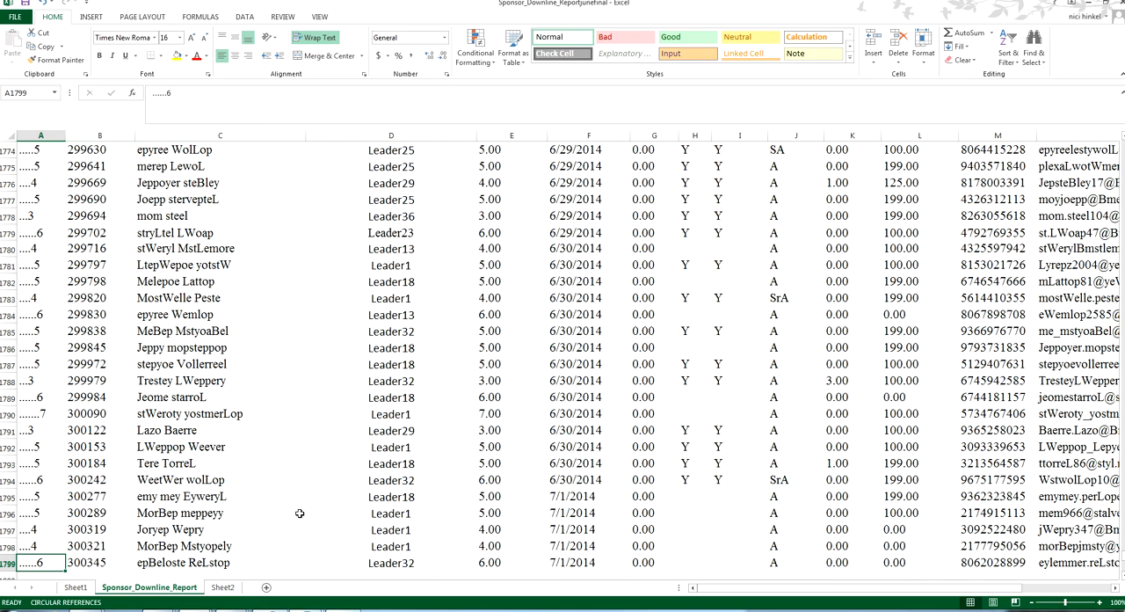
# Fill A1799:G1799 down into row 1800 and undo the fill
pyautogui.hotkey('ctrl', 'shift', 'Right')
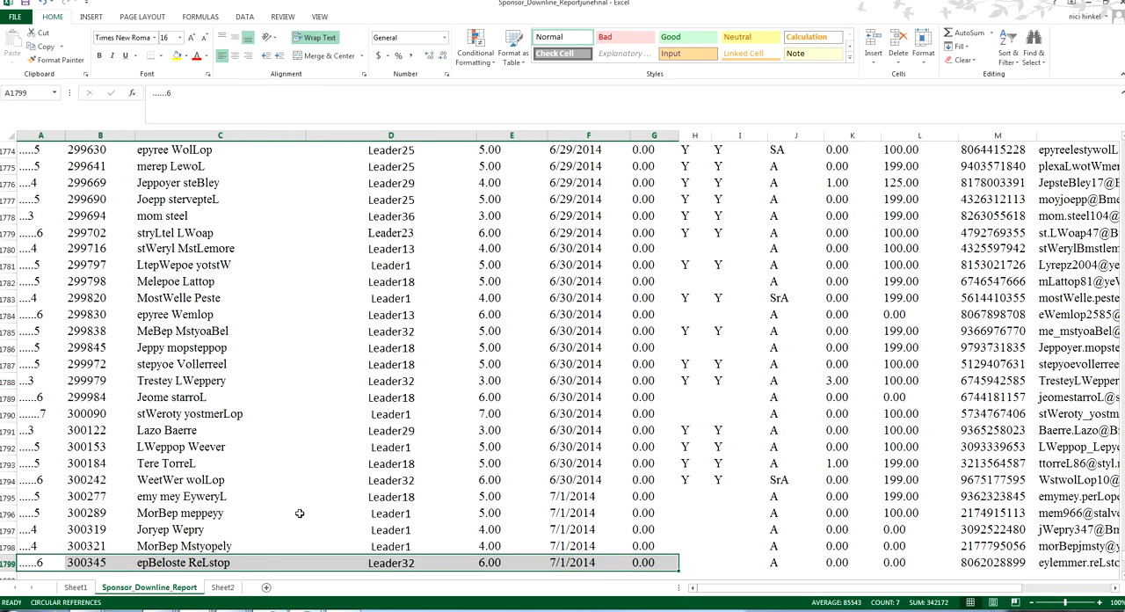
pyautogui.hotkey('shift', 'Down')
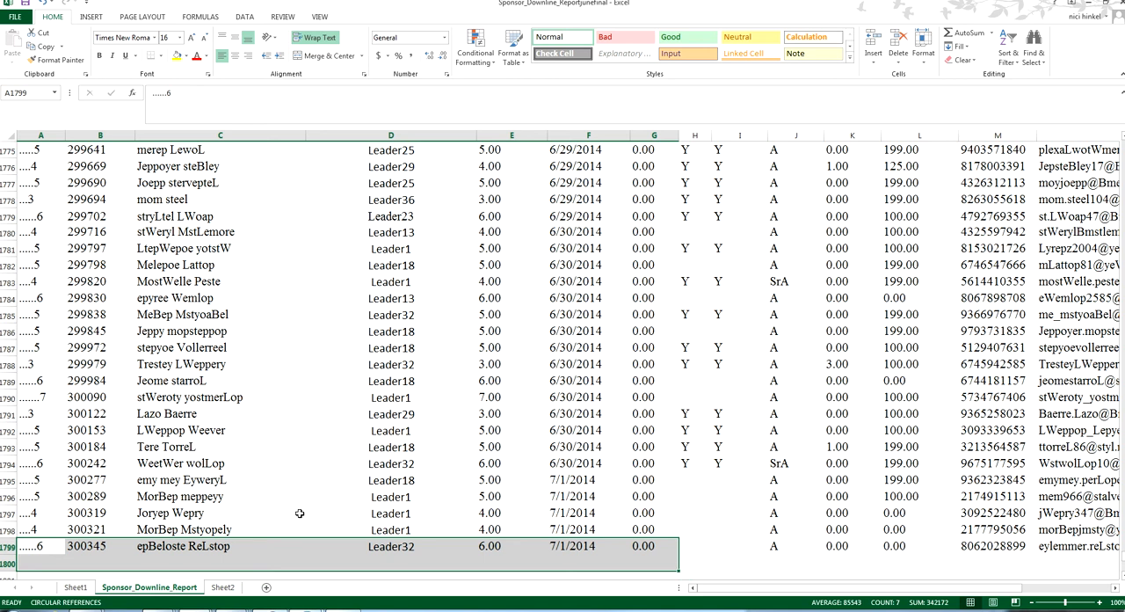
pyautogui.hotkey('ctrl', 'd')
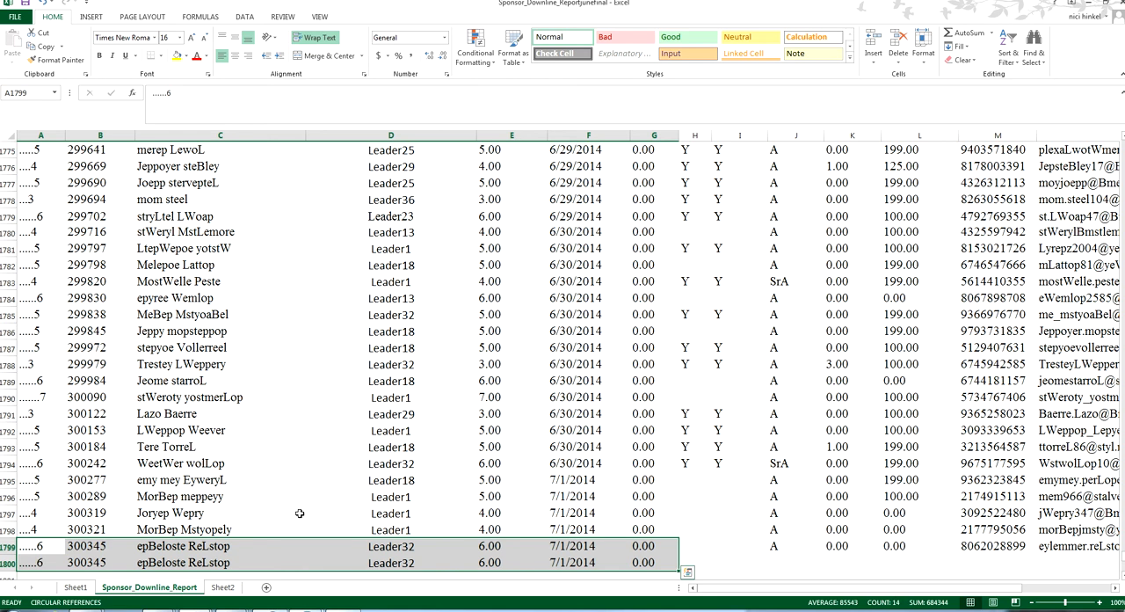
pyautogui.press('Down')
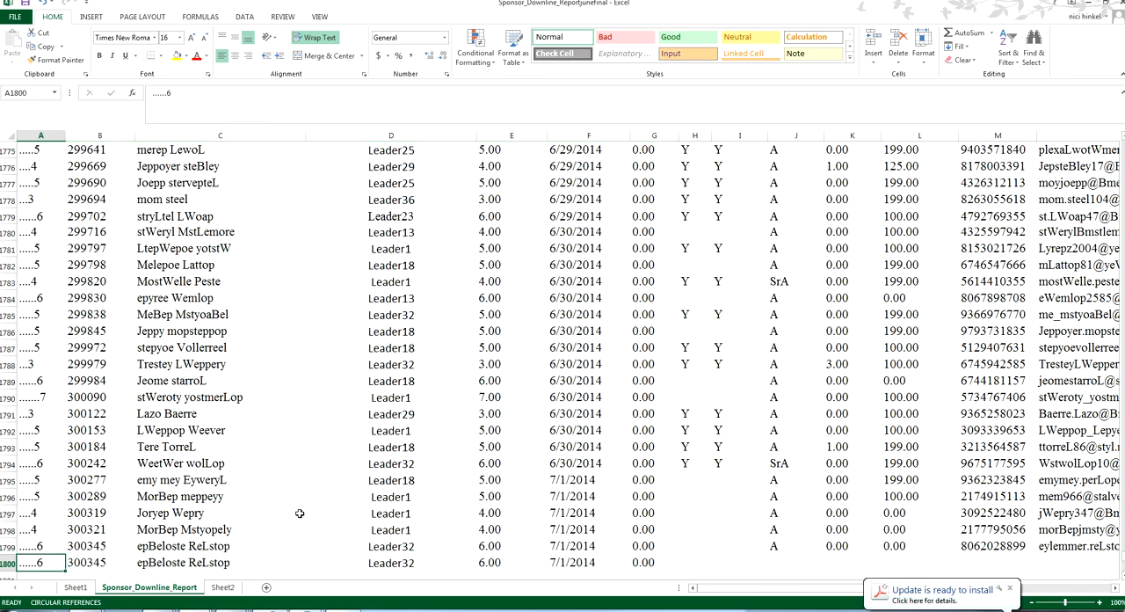
pyautogui.hotkey('ctrl', 'z')
# Fill the Points value in G1799 across into H1799
pyautogui.press('Right')
pyautogui.press('Right')
pyautogui.press('Right')
pyautogui.press('Right')
pyautogui.press('Right')
pyautogui.press('Right')
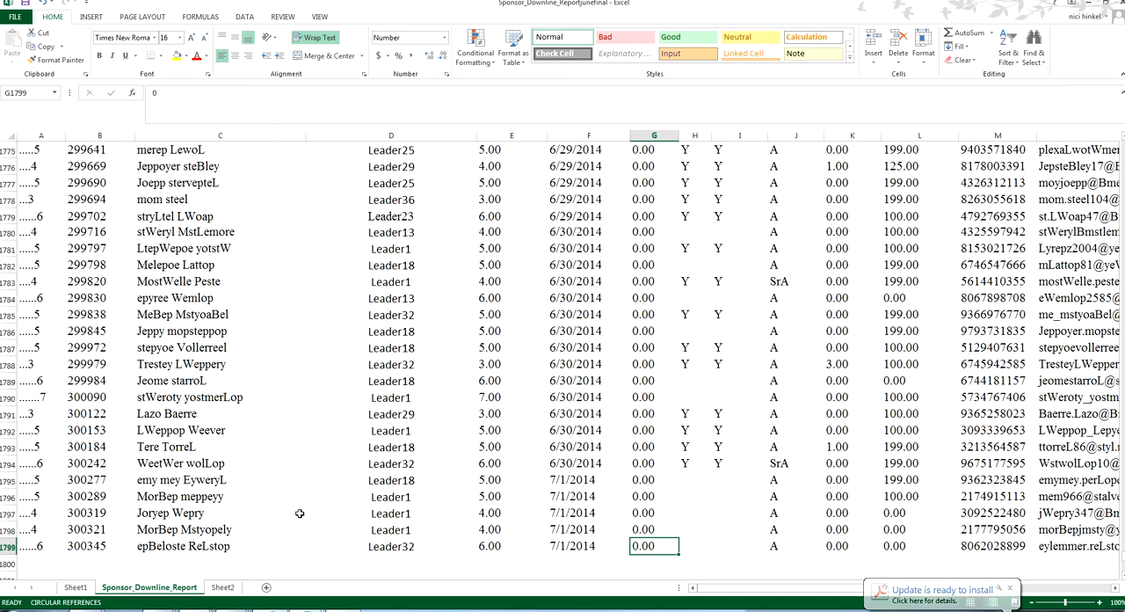
pyautogui.hotkey('shift', 'Right')
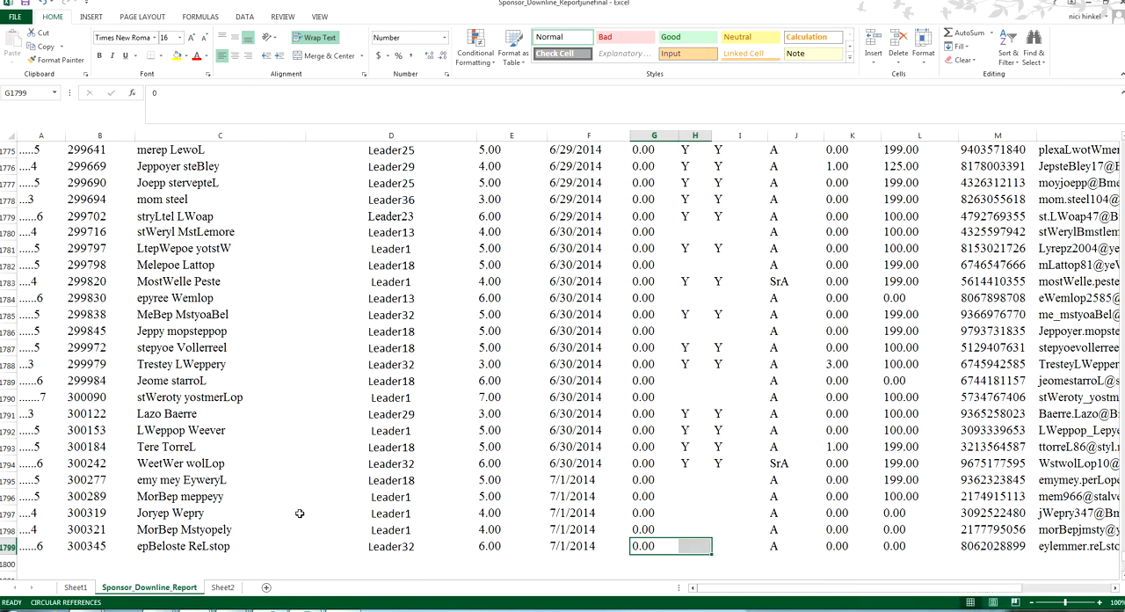
pyautogui.press('Left')
pyautogui.press('Right')
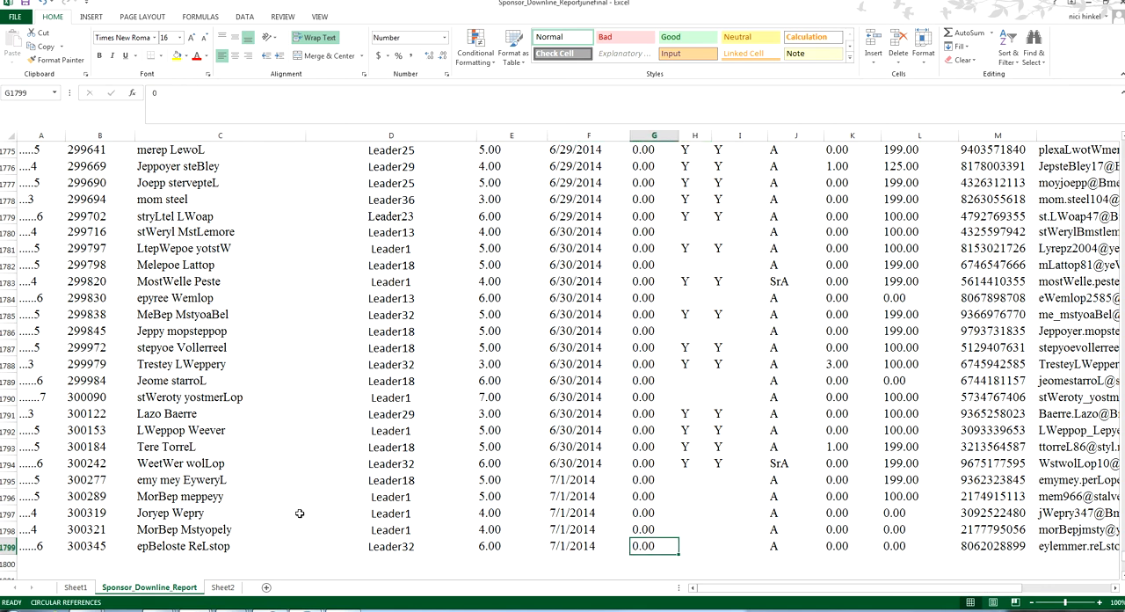
pyautogui.hotkey('shift', 'Right')
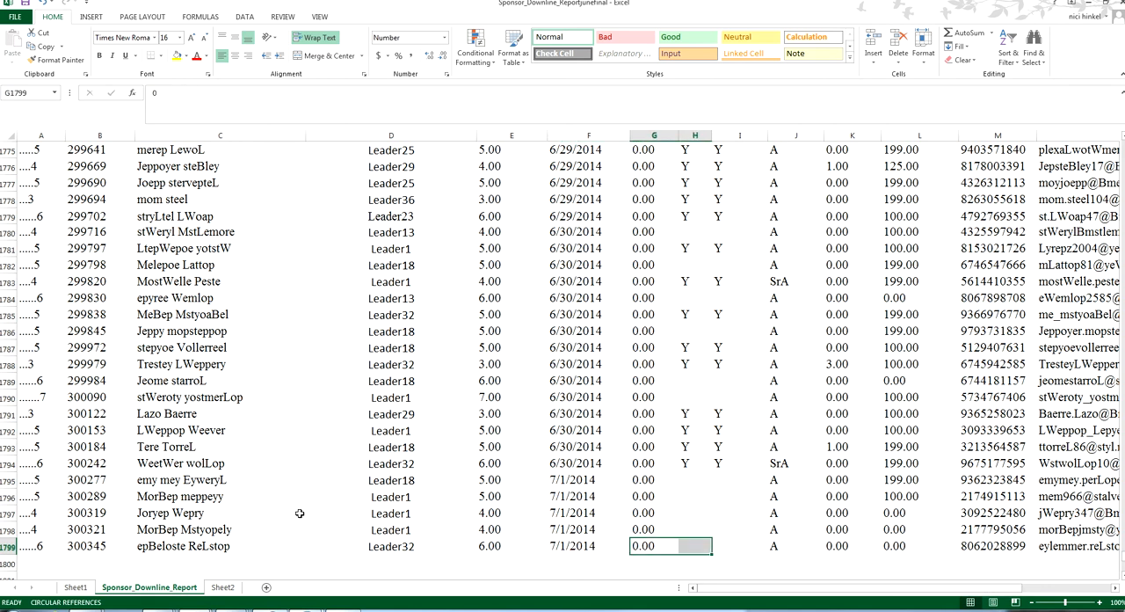
pyautogui.hotkey('ctrl', 'r')
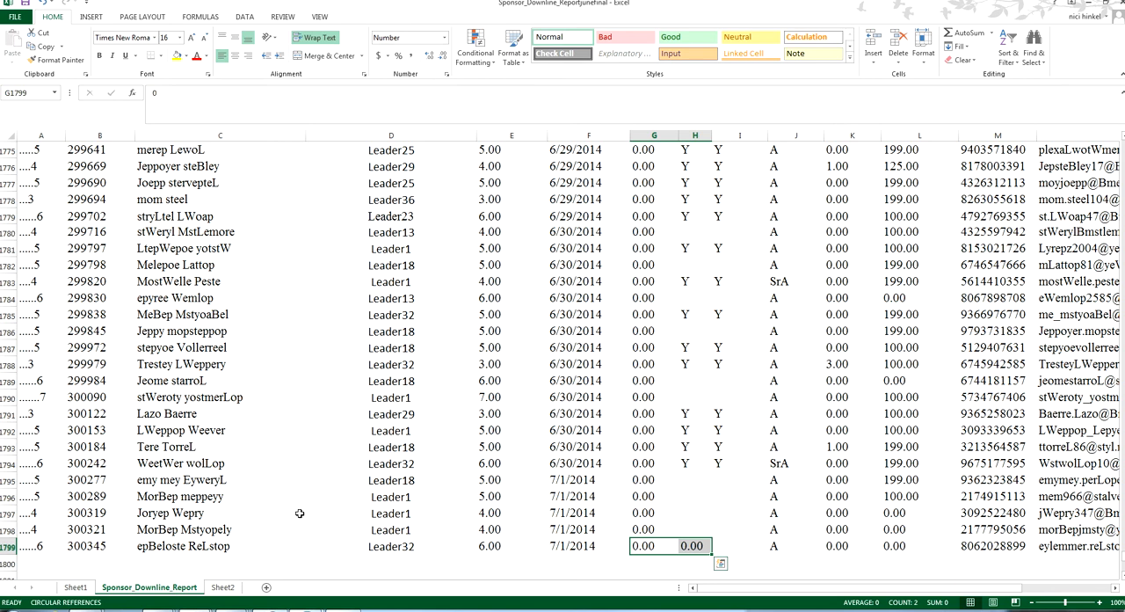
# Clear the value filled into H1799
pyautogui.press('Right')
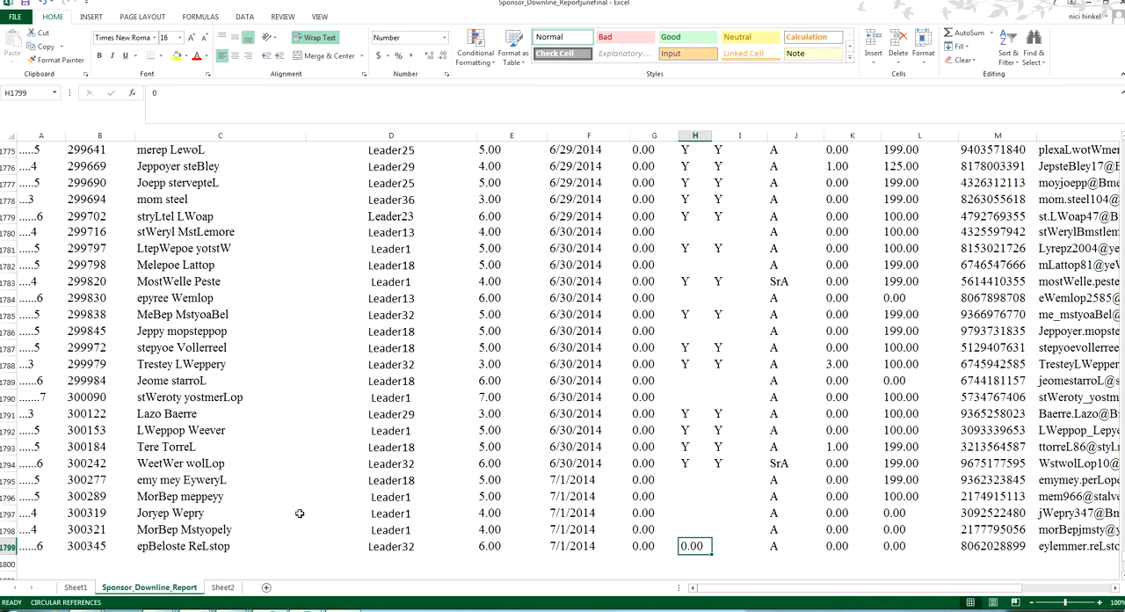
pyautogui.press('Delete')
pyautogui.press('Left')
# Jump to the Points header in G1, go down the data and back up, ending on the Amb # header in B1
pyautogui.hotkey('ctrl', 'Home')
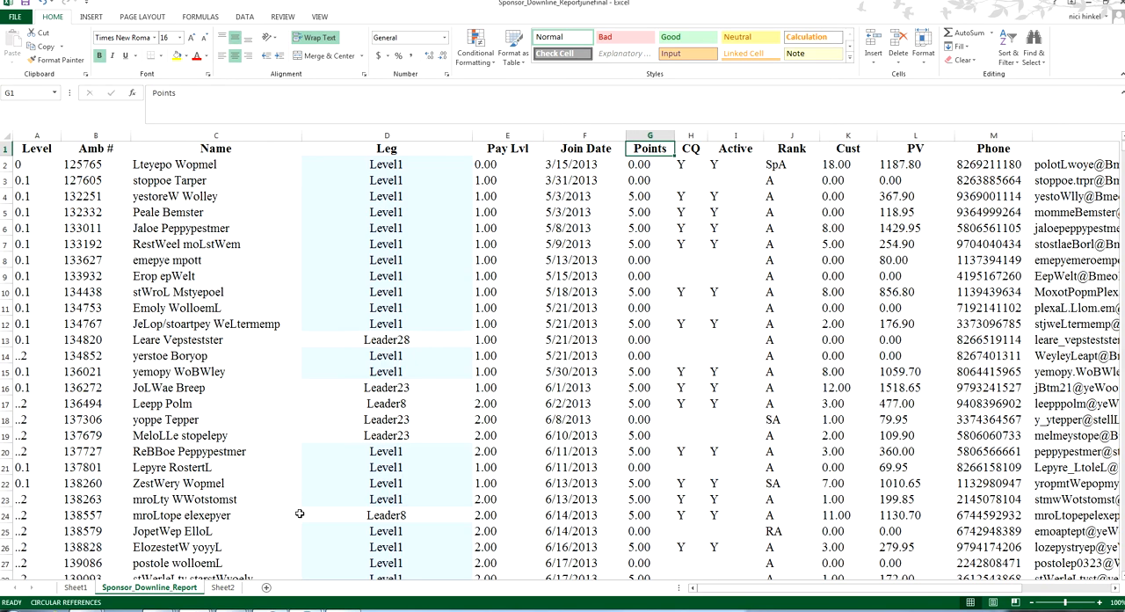
pyautogui.hotkey('ctrl', 'Down')
pyautogui.hotkey('ctrl', 'Up')
pyautogui.press('Right')
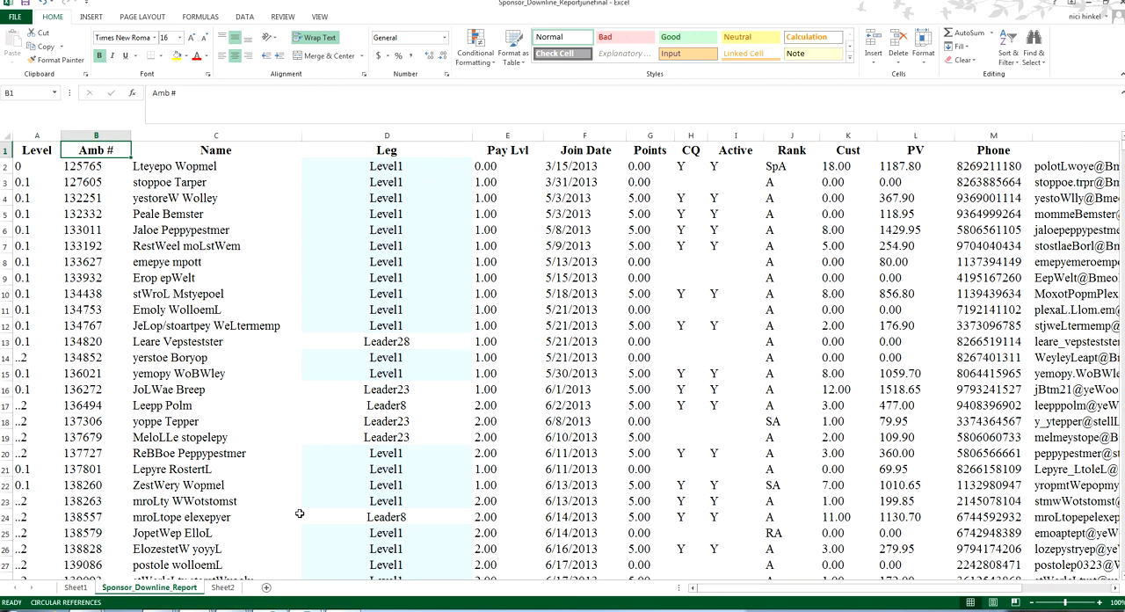
# Enter a formula in B1800, just below the Amb # data, that adds B1799 to itself
pyautogui.hotkey('ctrl', 'Down')
pyautogui.press('Down')
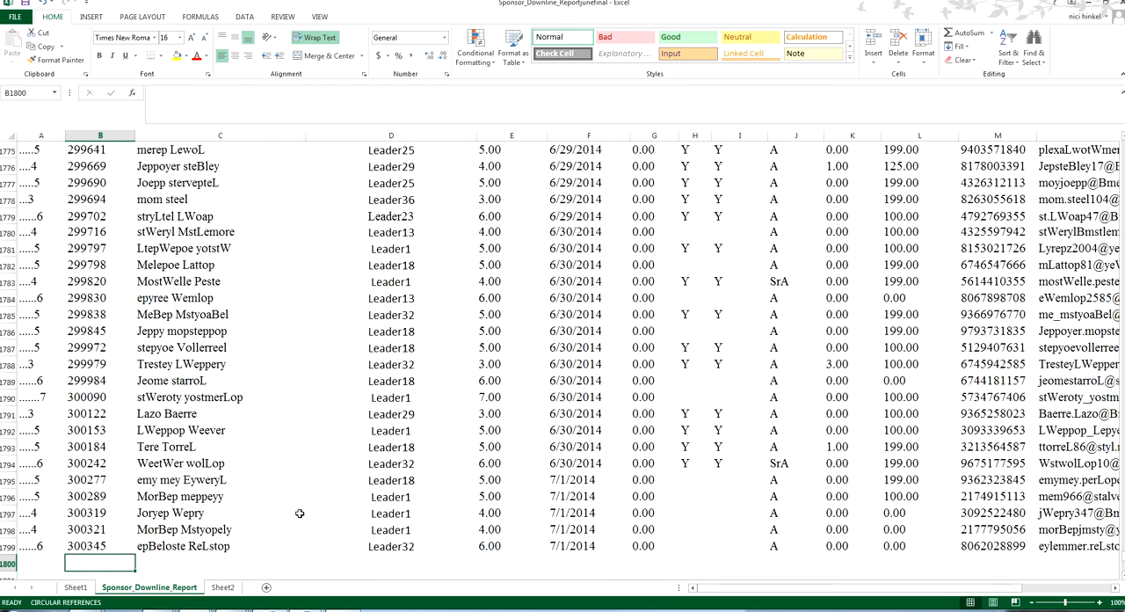
pyautogui.write('=')
pyautogui.press('Up')
pyautogui.write('+')
pyautogui.press('Up')
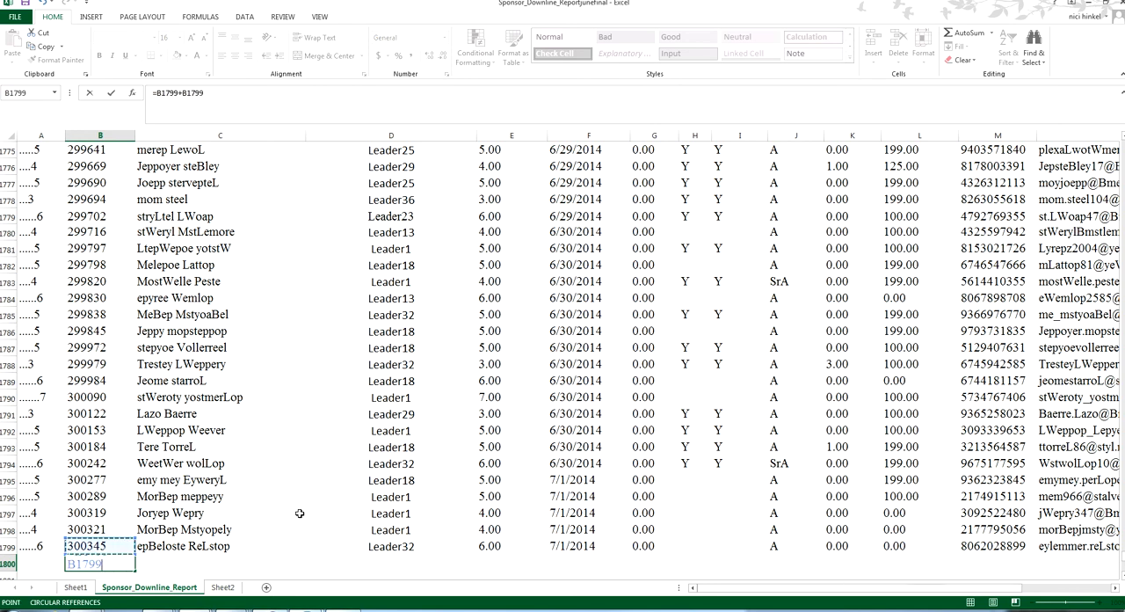
pyautogui.press('Return')
# Replace the Amb # value in B1799 with the formula =B1798+B1797
pyautogui.press('Up')
pyautogui.press('Up')
pyautogui.write('=')
pyautogui.press('Up')
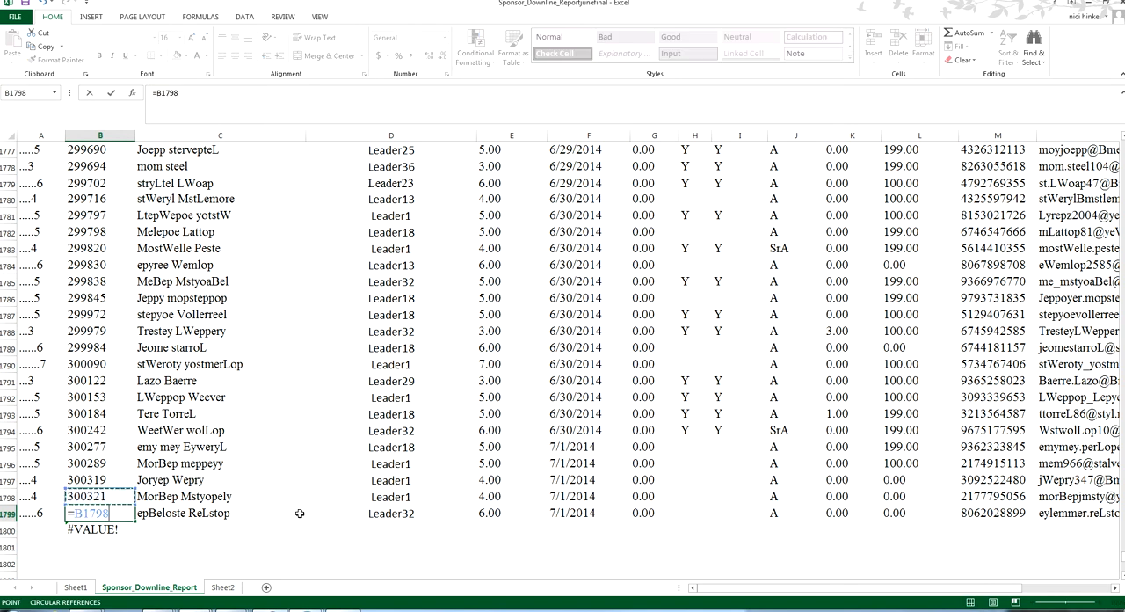
pyautogui.write('+')
pyautogui.press('Up')
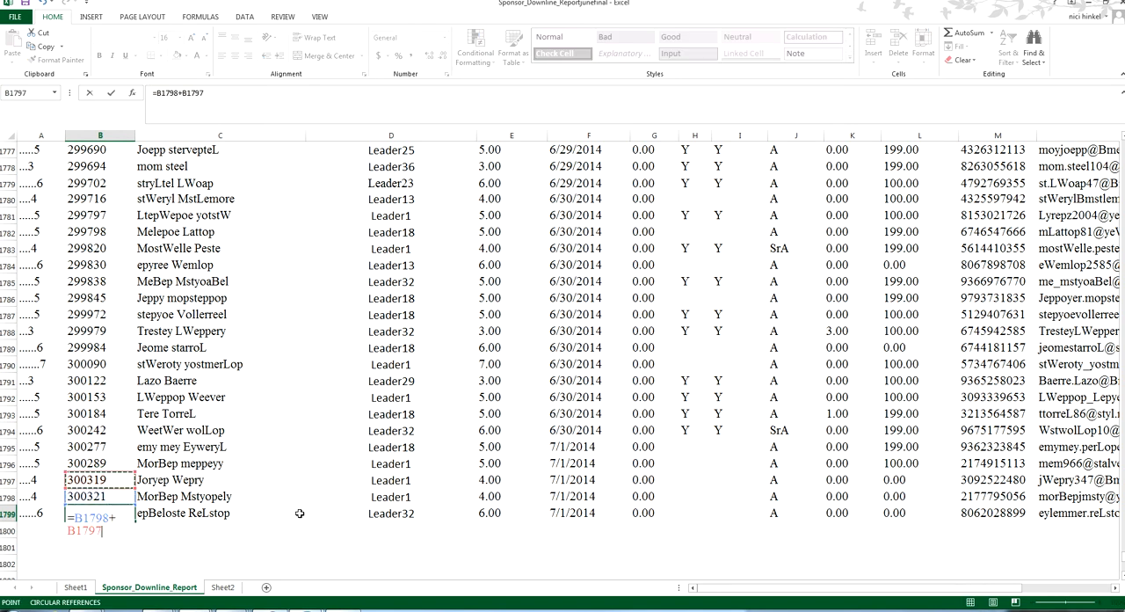
pyautogui.press('Return')
# Enter the formula =B1799+B1798 in B1800
pyautogui.write('=')
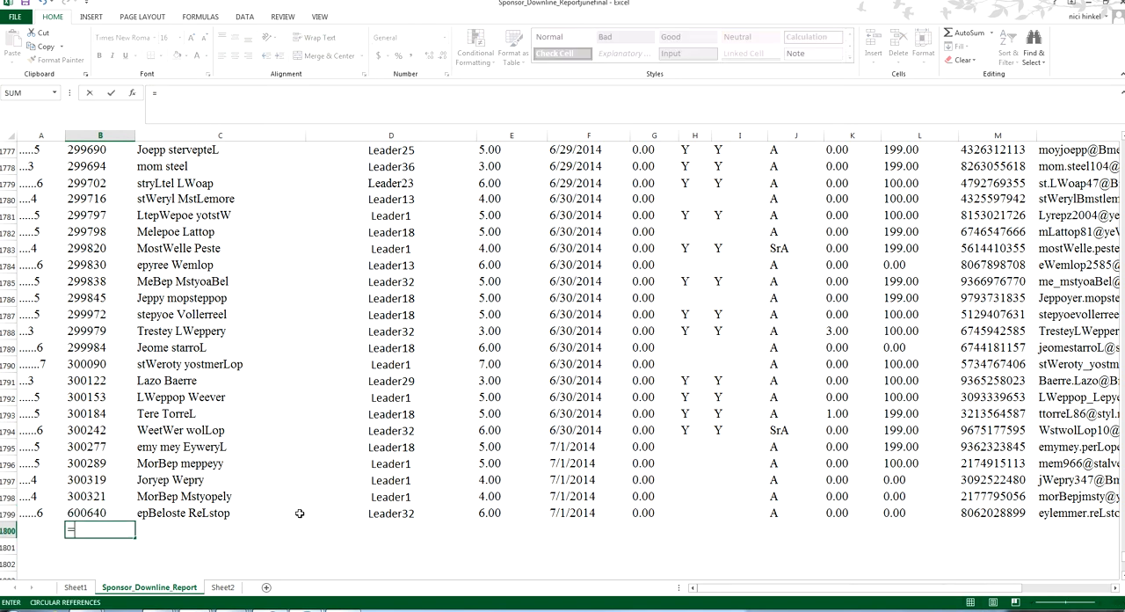
pyautogui.press('Up')
pyautogui.write('+')
pyautogui.press('Up')
pyautogui.press('Up')
pyautogui.press('Return')
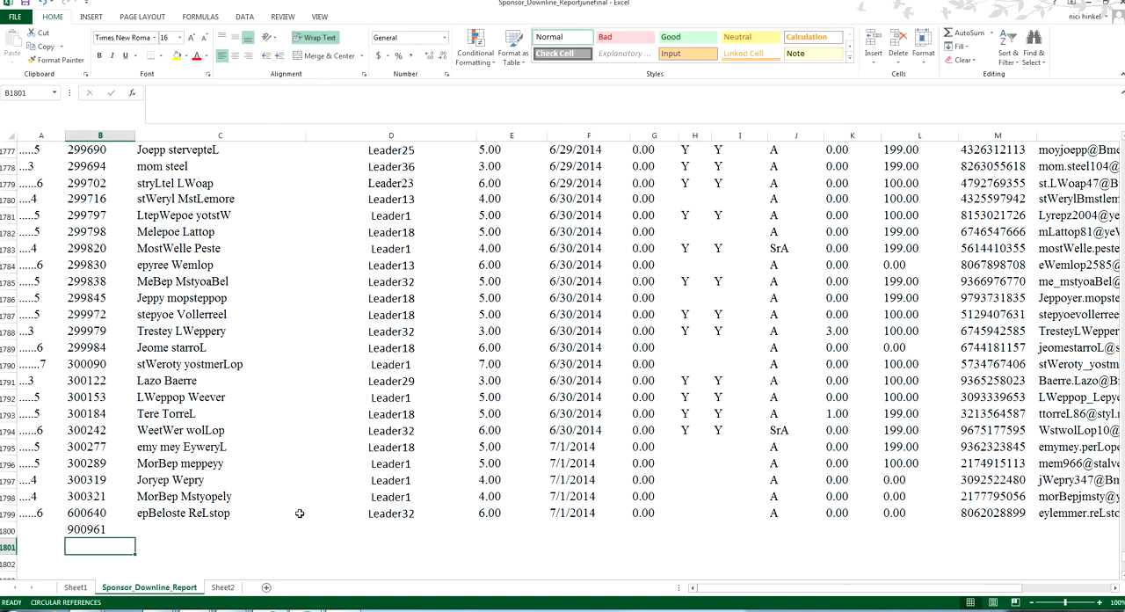
# Check the formula in B1800 and fill it down into B1801
pyautogui.press('Up')
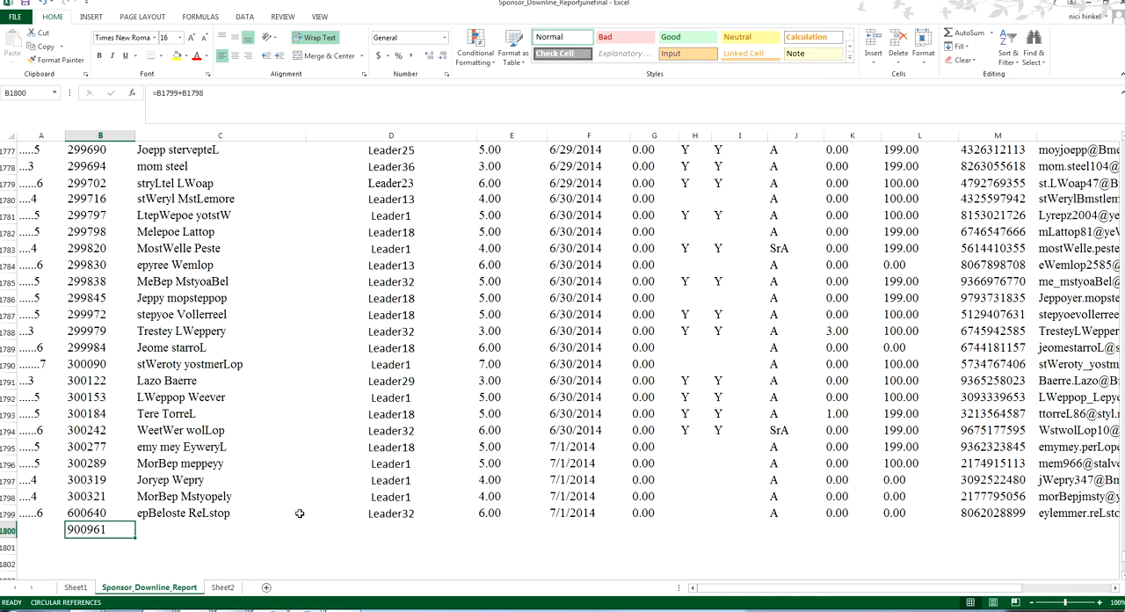
pyautogui.press('Down')
pyautogui.hotkey('ctrl', 'd')
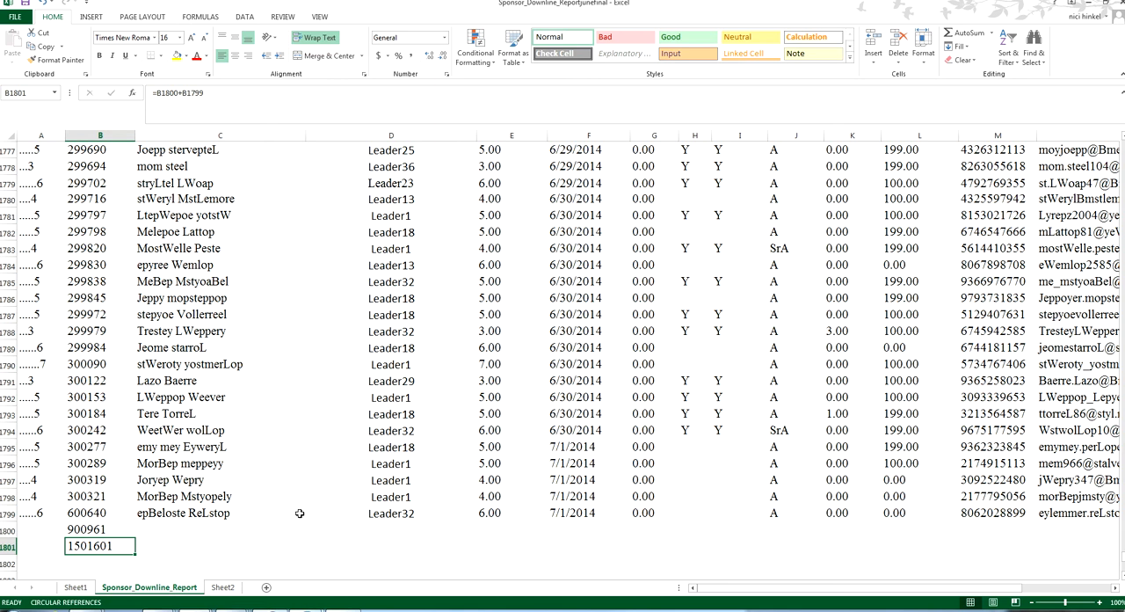
# Copy the formula in B1800 and paste it over B1801
pyautogui.press('Up')
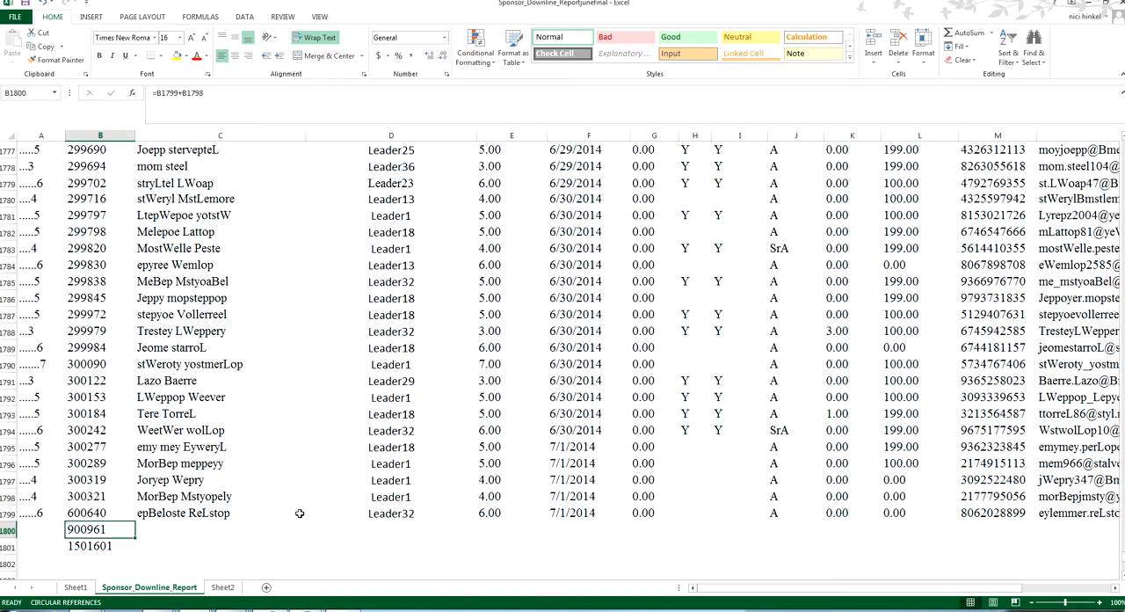
pyautogui.hotkey('ctrl', 'c')
pyautogui.press('Down')
pyautogui.hotkey('ctrl', 'v')
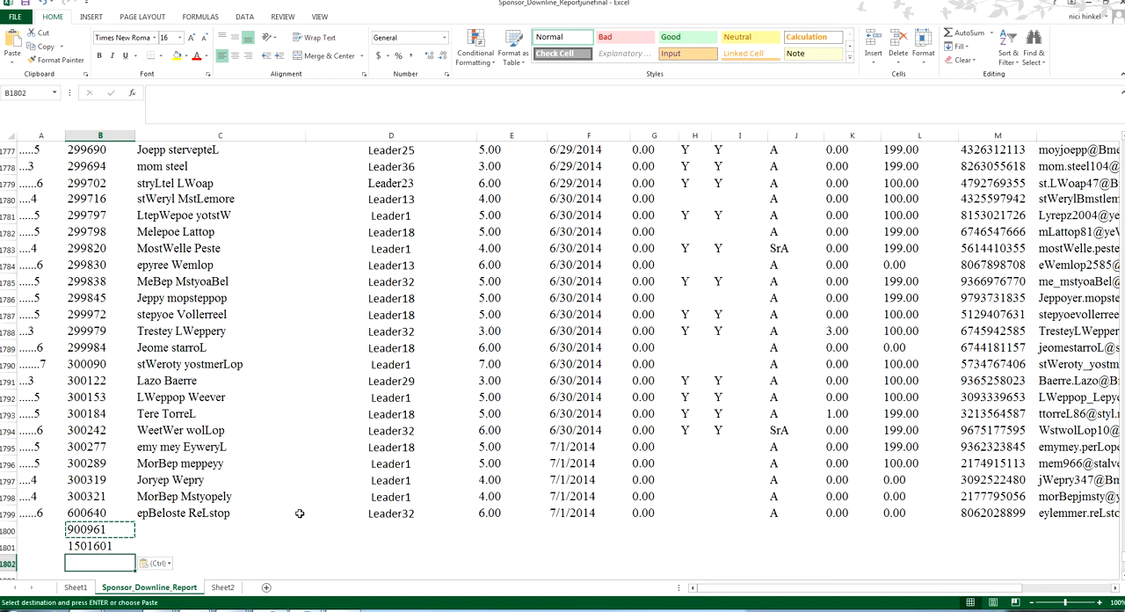
# Copy the B1800 formula again and paste it into B1802
pyautogui.press('Up')
pyautogui.press('Down')
pyautogui.press('Up')
pyautogui.hotkey('ctrl', 'c')
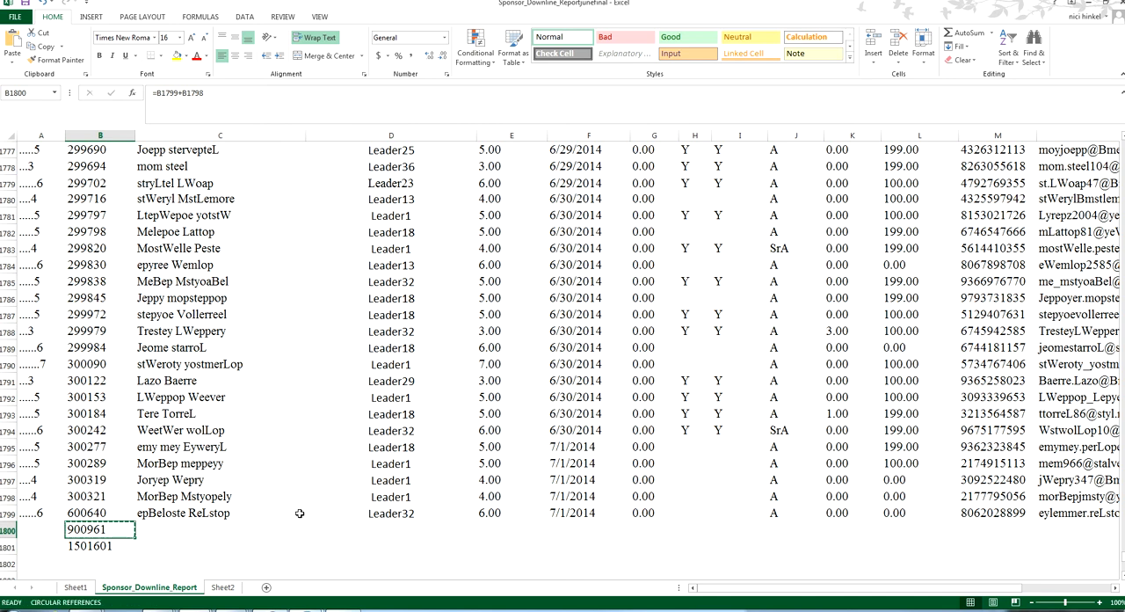
pyautogui.press('Down')
pyautogui.press('Down')
pyautogui.hotkey('ctrl', 'v')
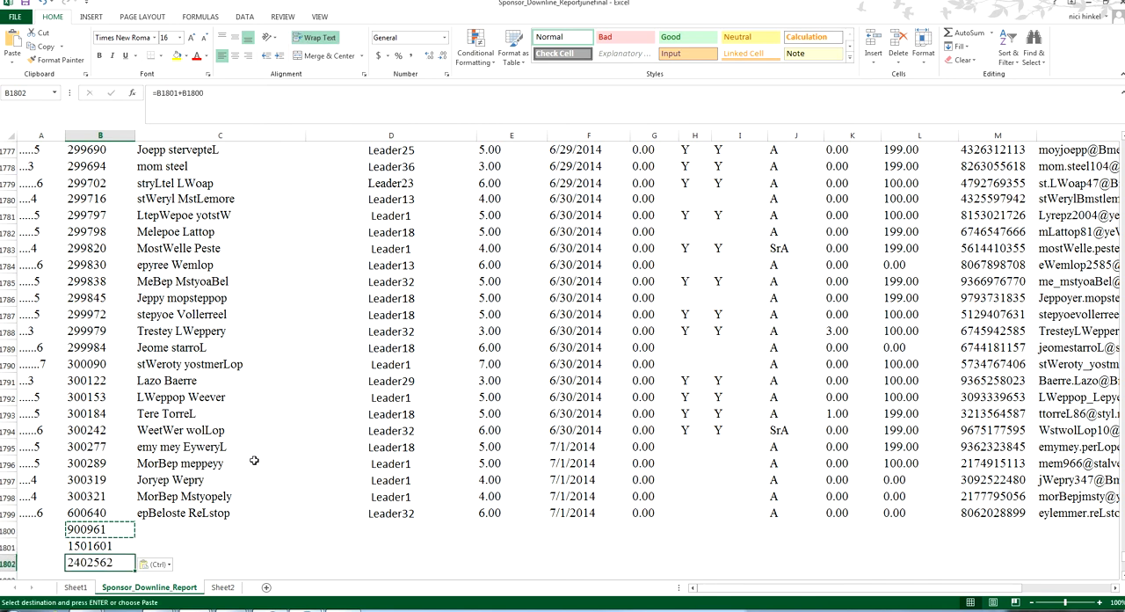
# Examine the formulas in B1800 through B1802 to compare their cell references
pyautogui.scroll(-1, 253, 459)
pyautogui.scroll(-2, 253, 460)
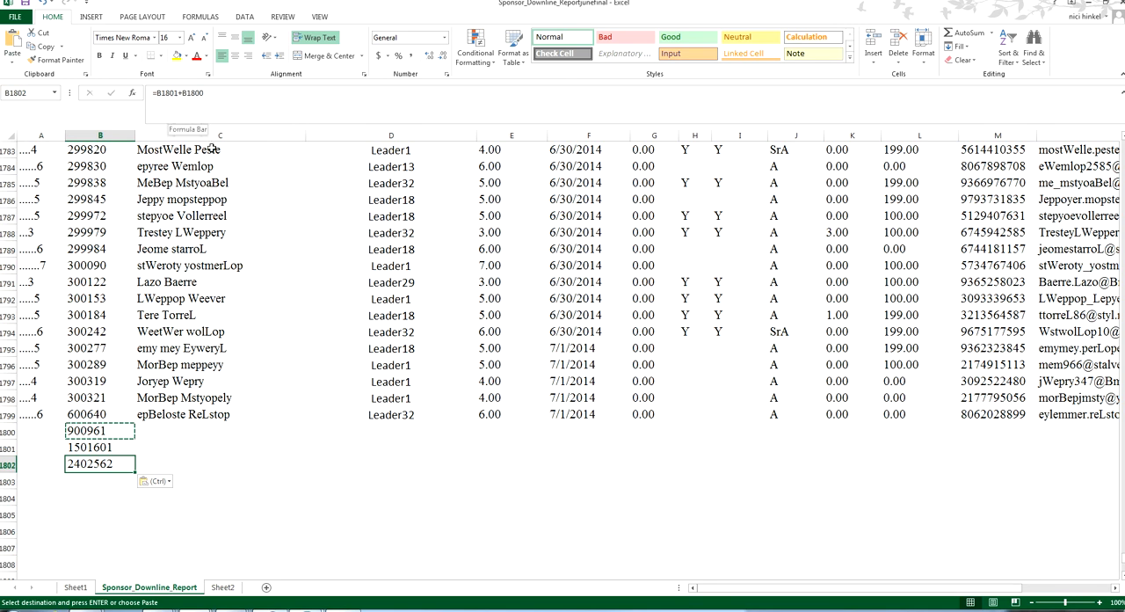
pyautogui.press('Up')
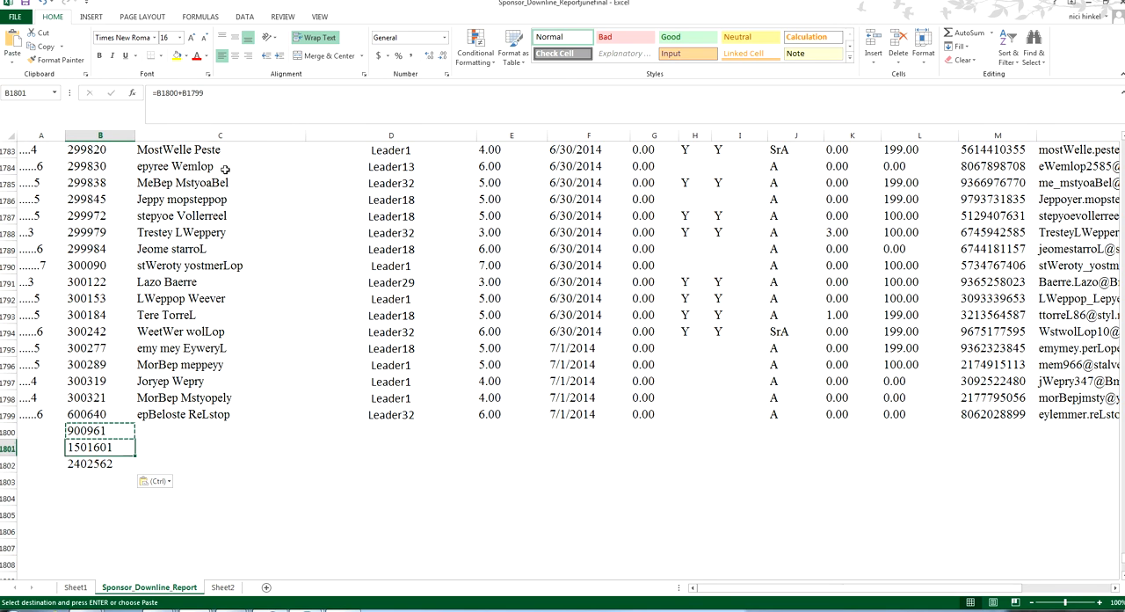
pyautogui.press('Up')
pyautogui.press('Down')
pyautogui.press('Down')
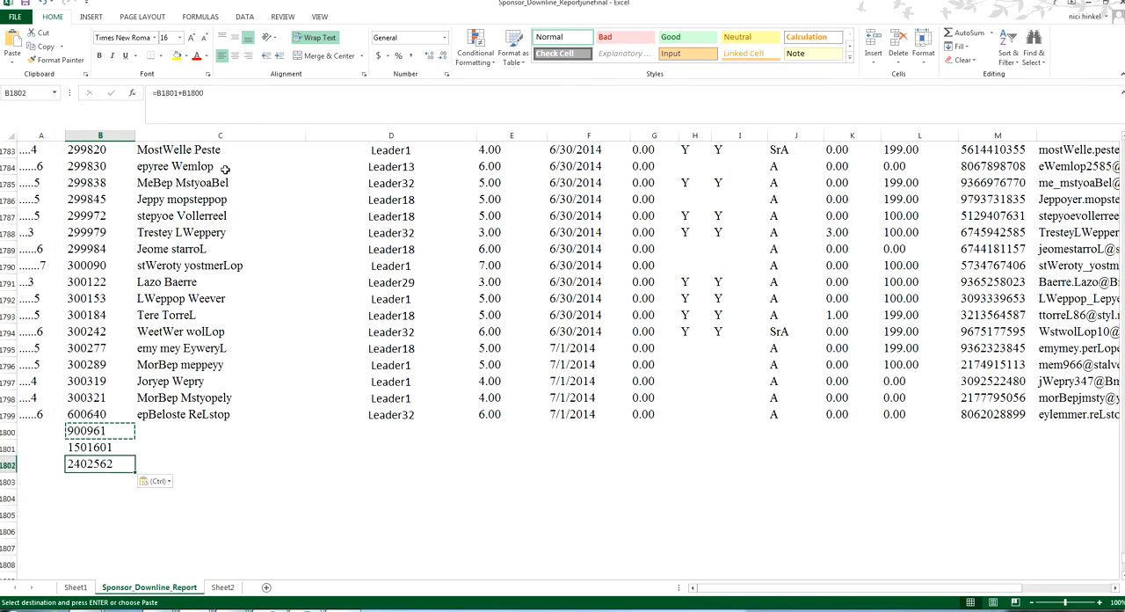
pyautogui.press('Up')
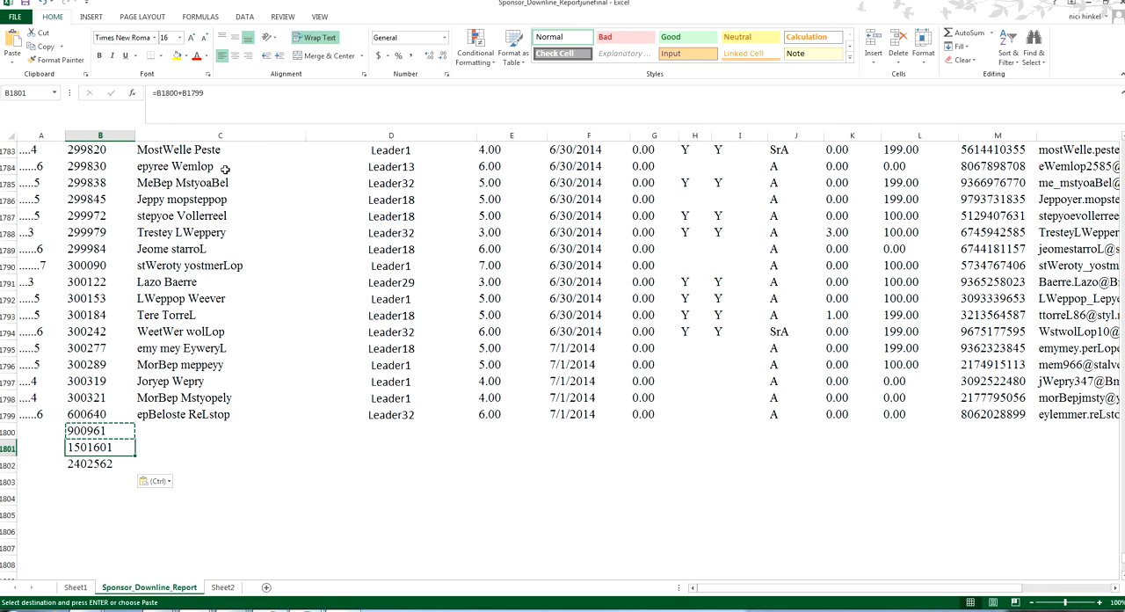
pyautogui.press('Up')
# Clear the copied formulas from B1801:B1802 and return to B1800
pyautogui.press('Down')
pyautogui.hotkey('shift', 'Down')
pyautogui.press('Delete')
pyautogui.press('Up')
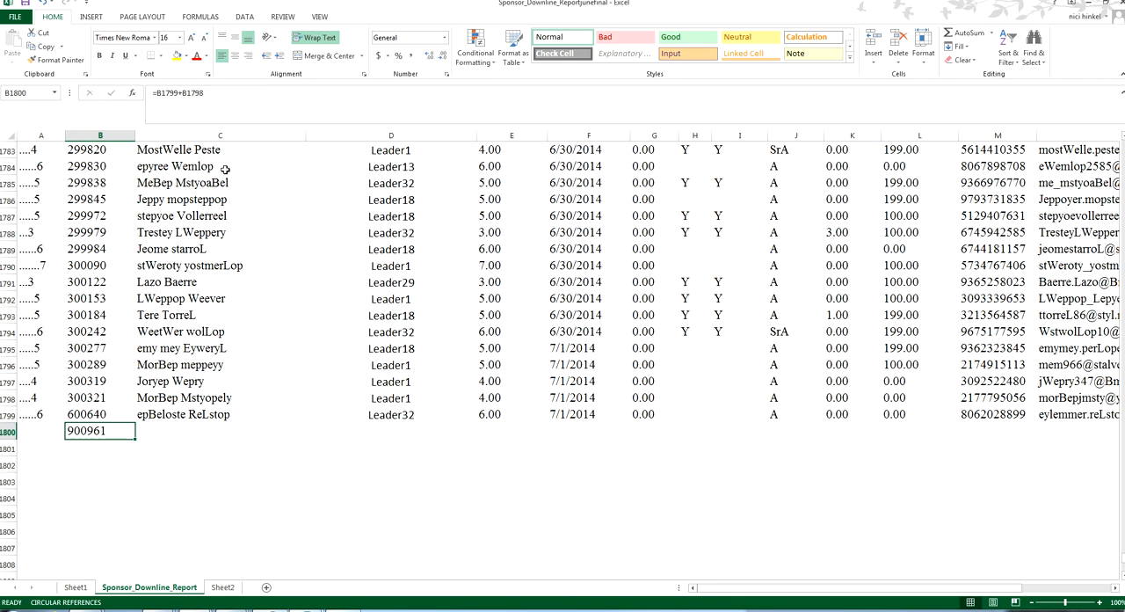
# Copy B1800 and use Paste Special to paste only its value into B1801
pyautogui.press('Down')
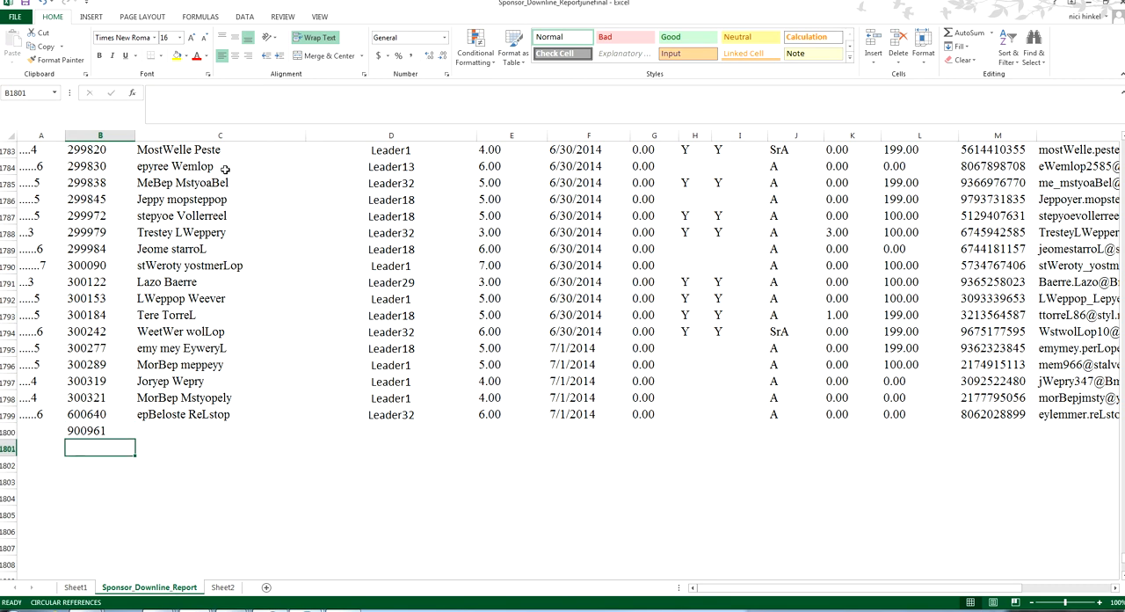
pyautogui.press('Up')
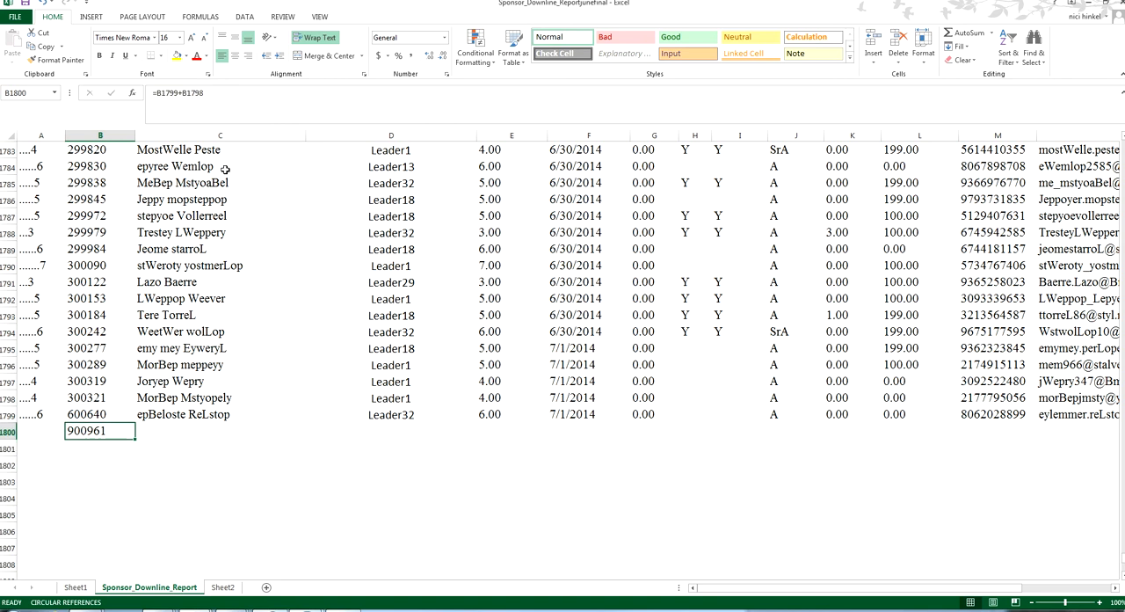
pyautogui.hotkey('ctrl', 'c')
pyautogui.press('Down')
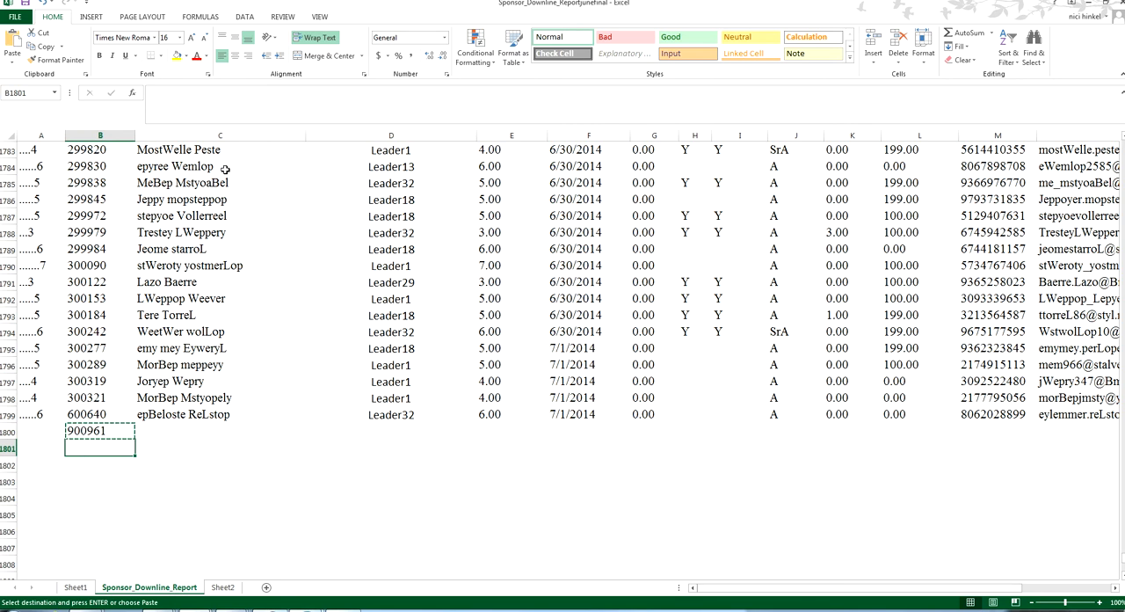
pyautogui.press('alt')
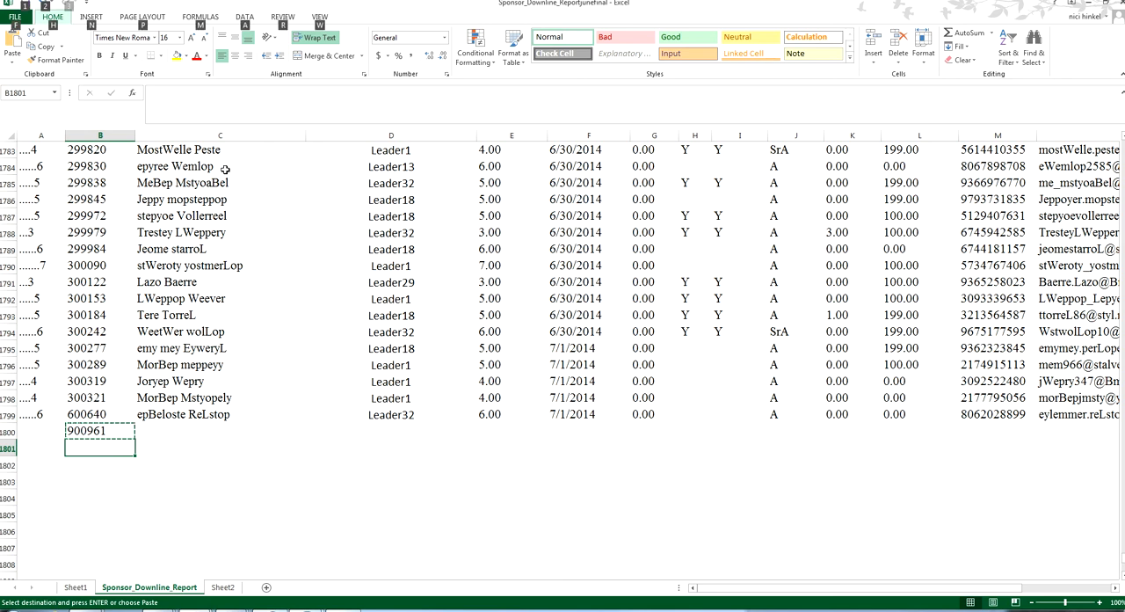
pyautogui.press('e')
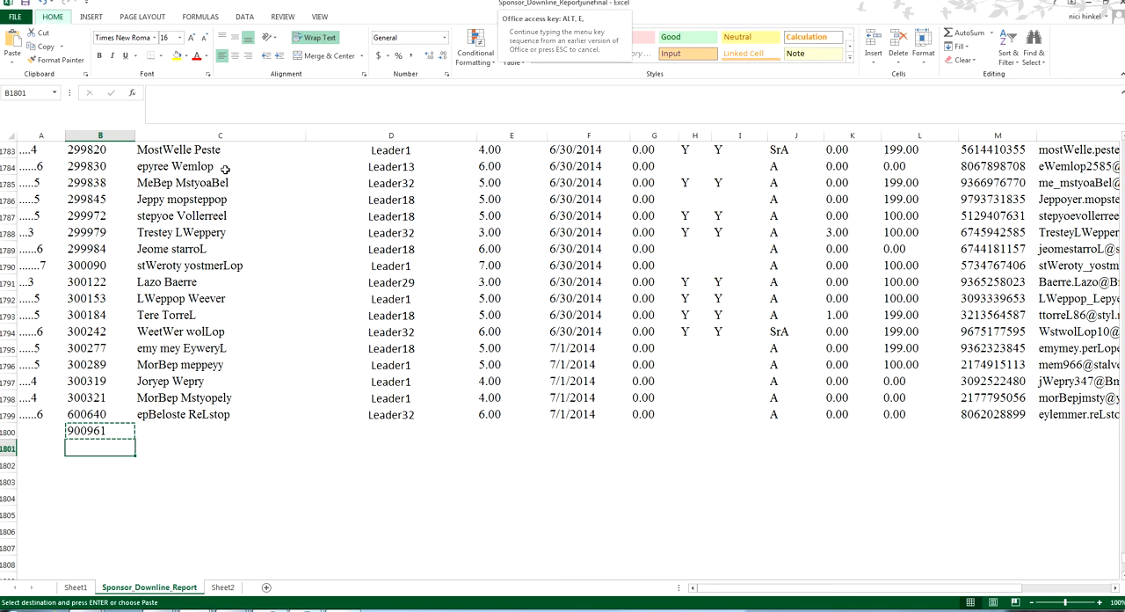
pyautogui.press('s')
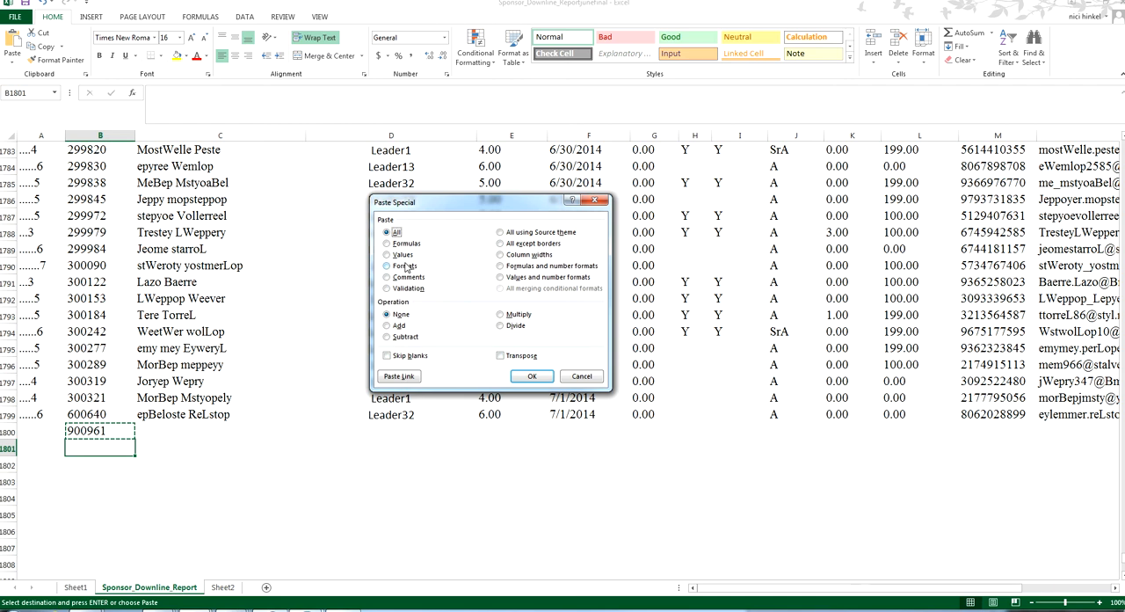
pyautogui.press('v')
pyautogui.press('Return')
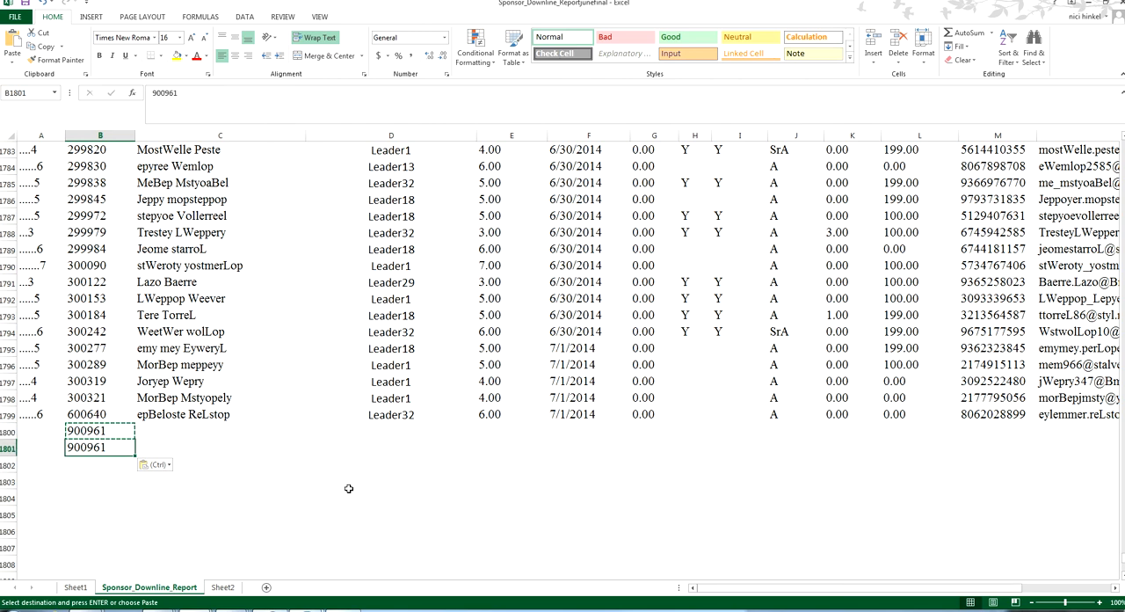
# Check the contents of B1800 and B1801, and paste only the copied value into B1802 with Paste Special
pyautogui.press('Up')
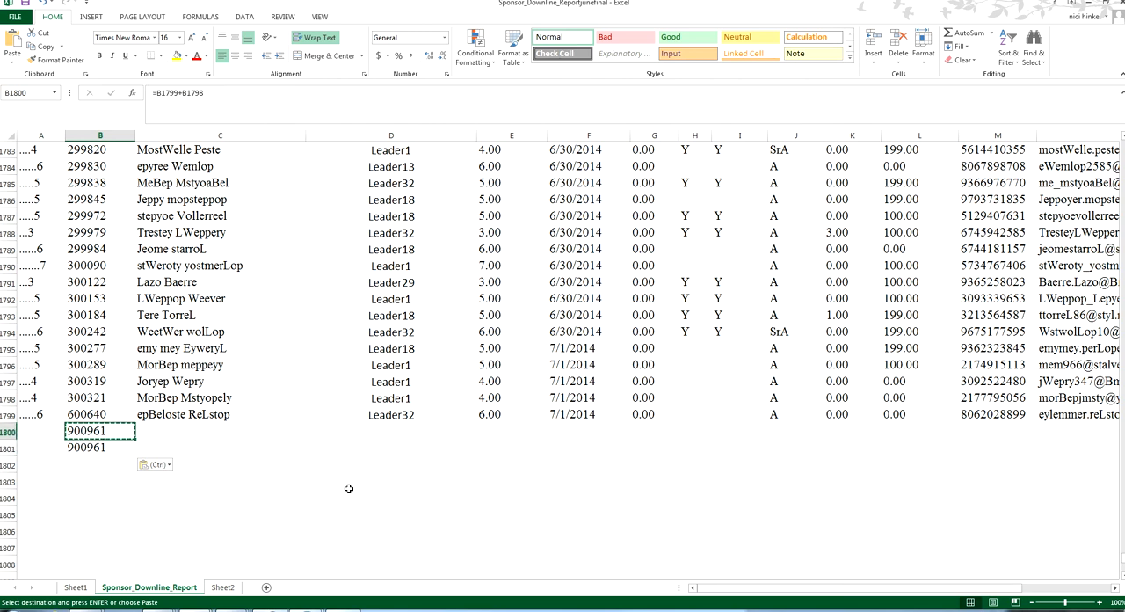
pyautogui.press('Down')
pyautogui.press('Down')
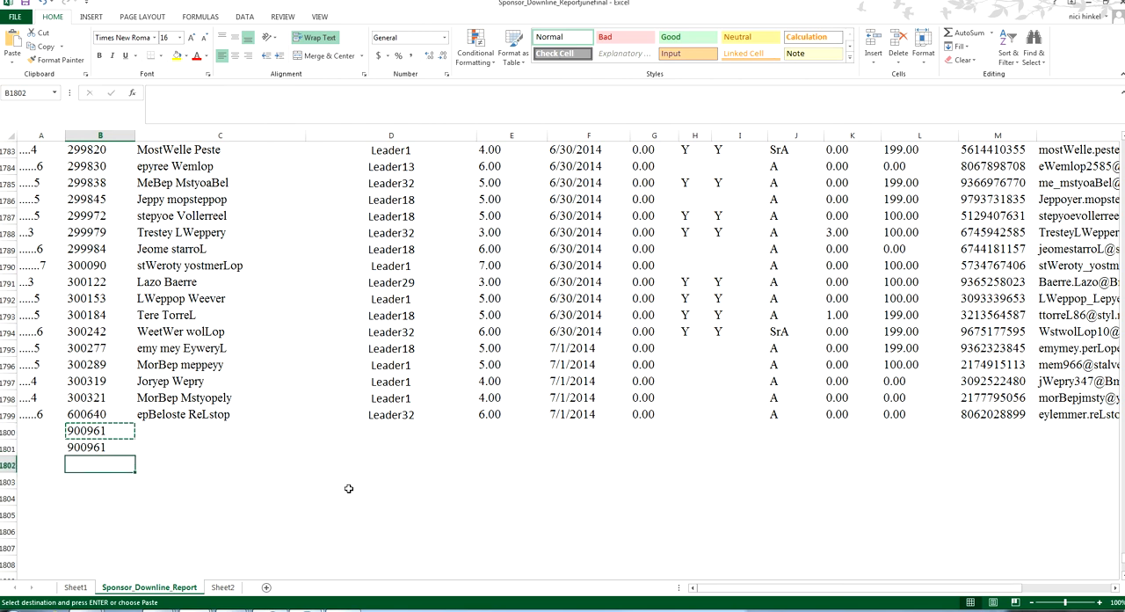
pyautogui.press('alt')
pyautogui.press('e')
pyautogui.press('s')
pyautogui.press('v')
pyautogui.press('Return')
# Show the available paste options with B1801 selected and dismiss them without pasting
pyautogui.press('Up')
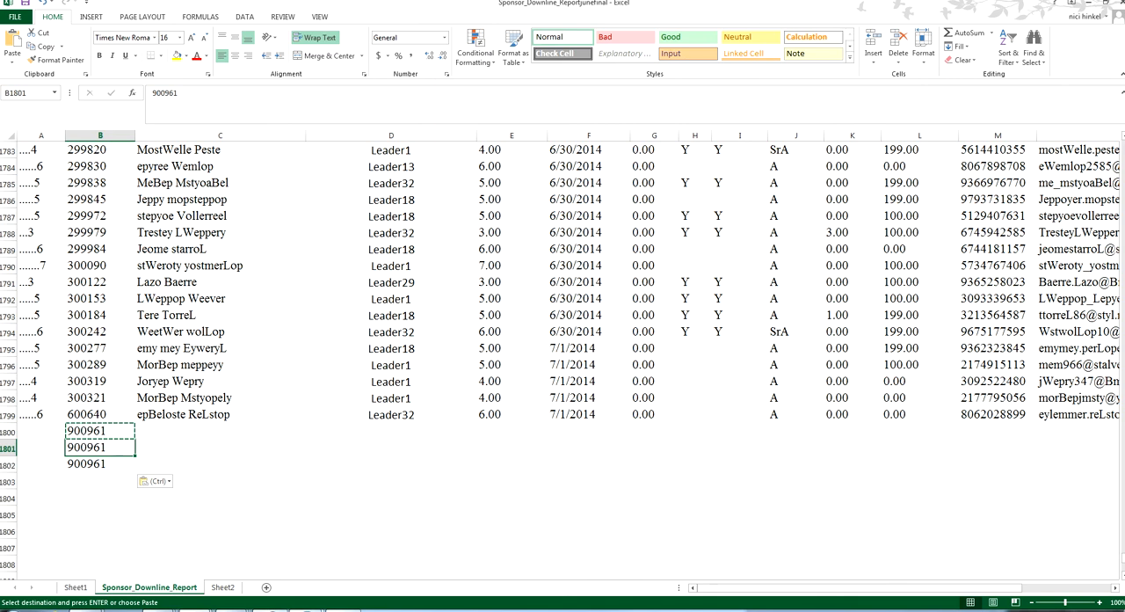
pyautogui.click(10, 62)
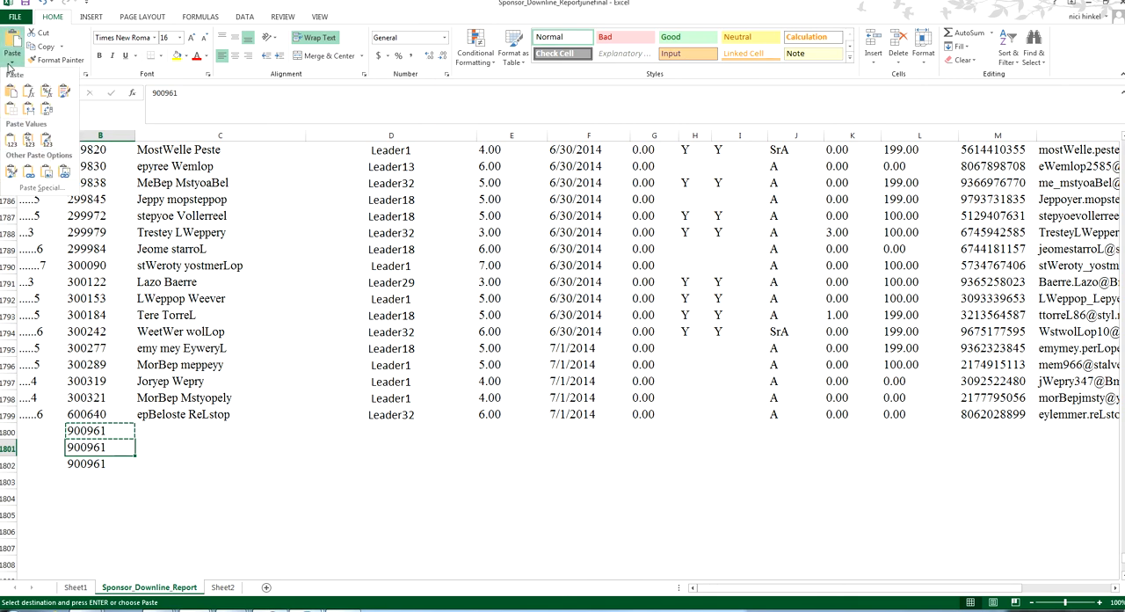
pyautogui.click(286, 480)
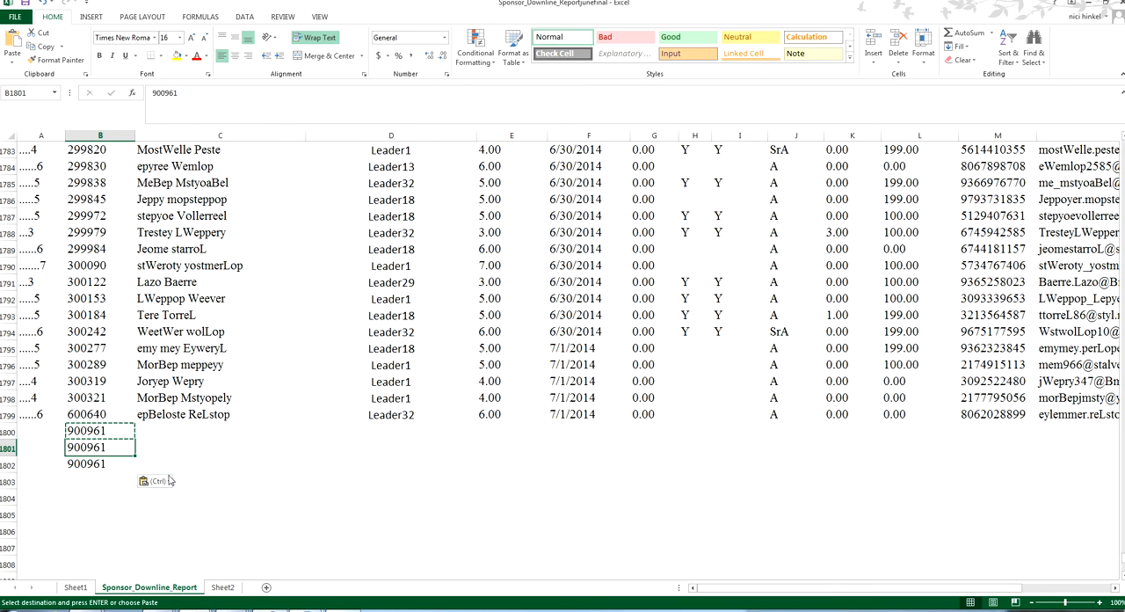
# Clear the contents of B1800:B1802 and return to B1799
pyautogui.press('Up')
pyautogui.hotkey('shift', 'Down')
pyautogui.hotkey('shift', 'Down')
pyautogui.press('Delete')
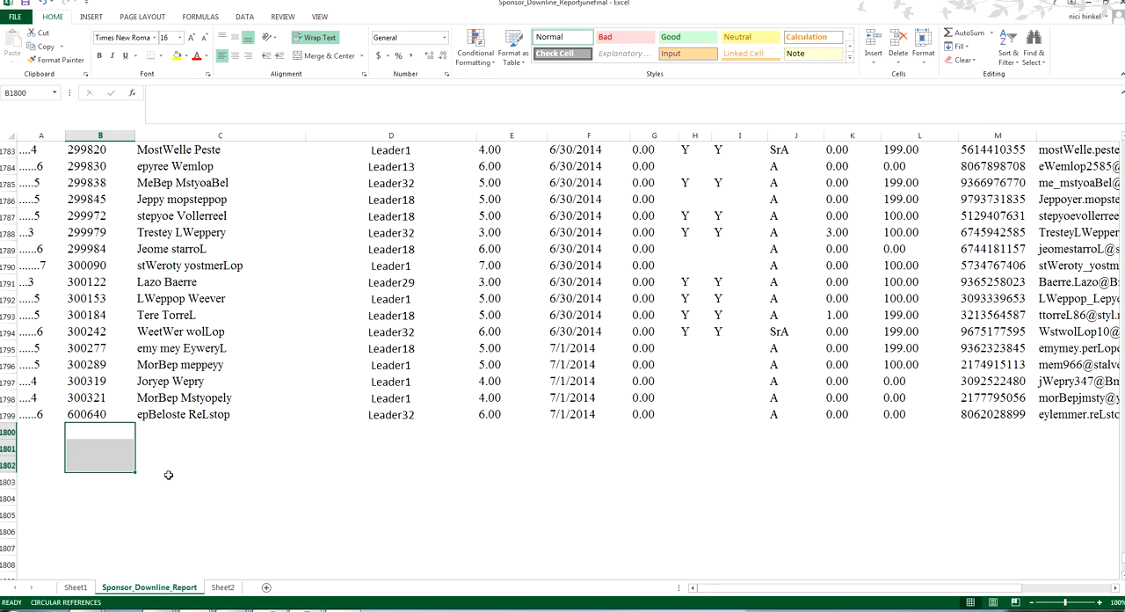
pyautogui.hotkey('shift', 'Up')
pyautogui.press('Up')
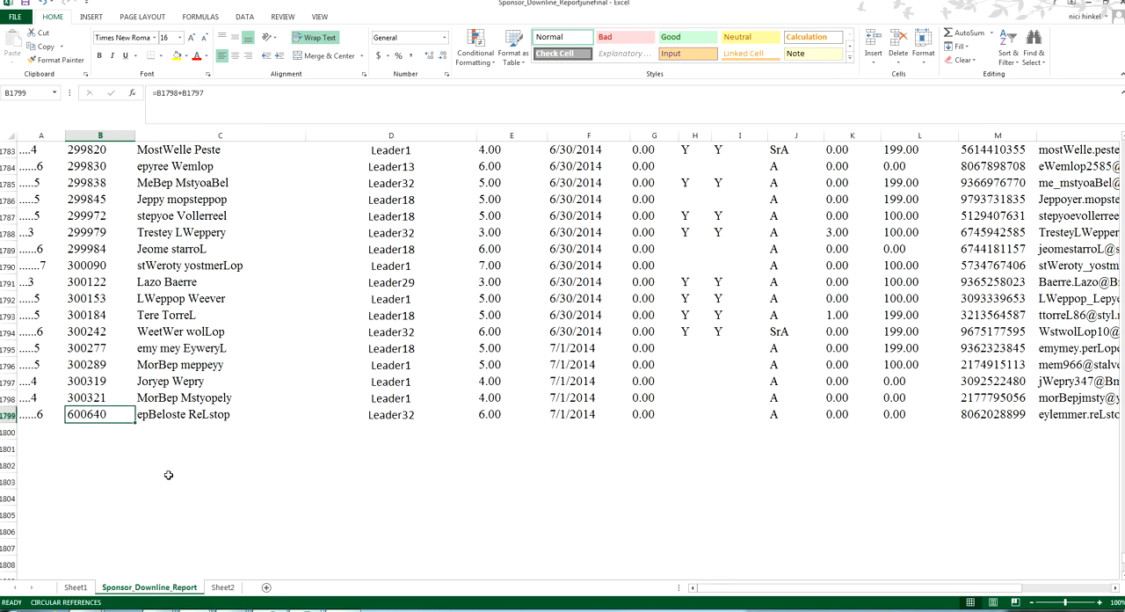
# Go to the first data row, select B2 through N2, and make only B2:C2 bold
pyautogui.hotkey('ctrl', 'Up')
pyautogui.press('Down')
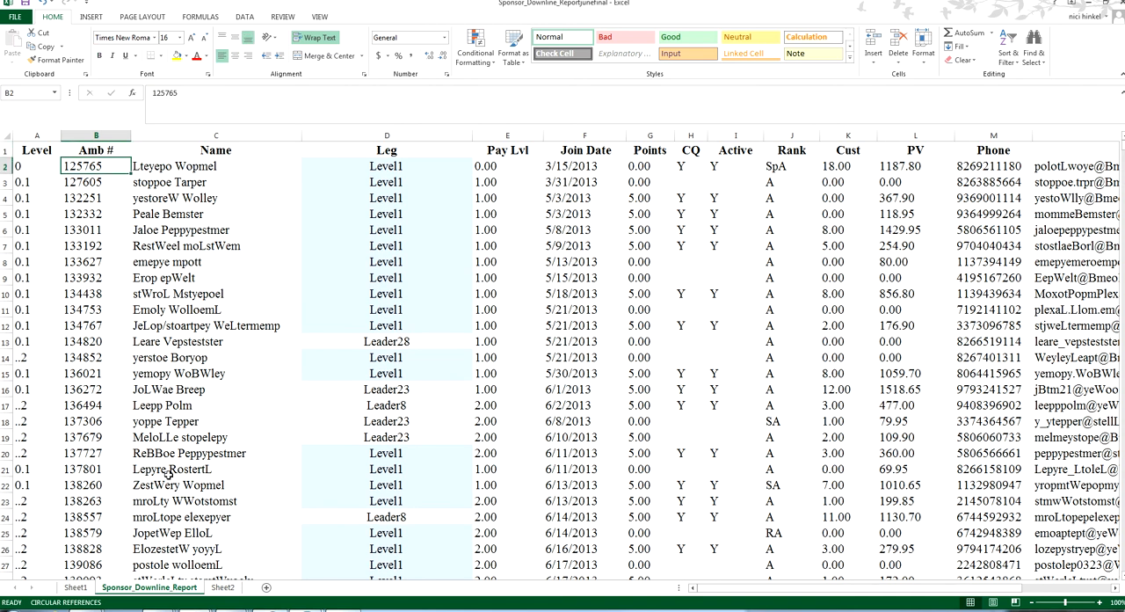
pyautogui.hotkey('ctrl', 'Right')
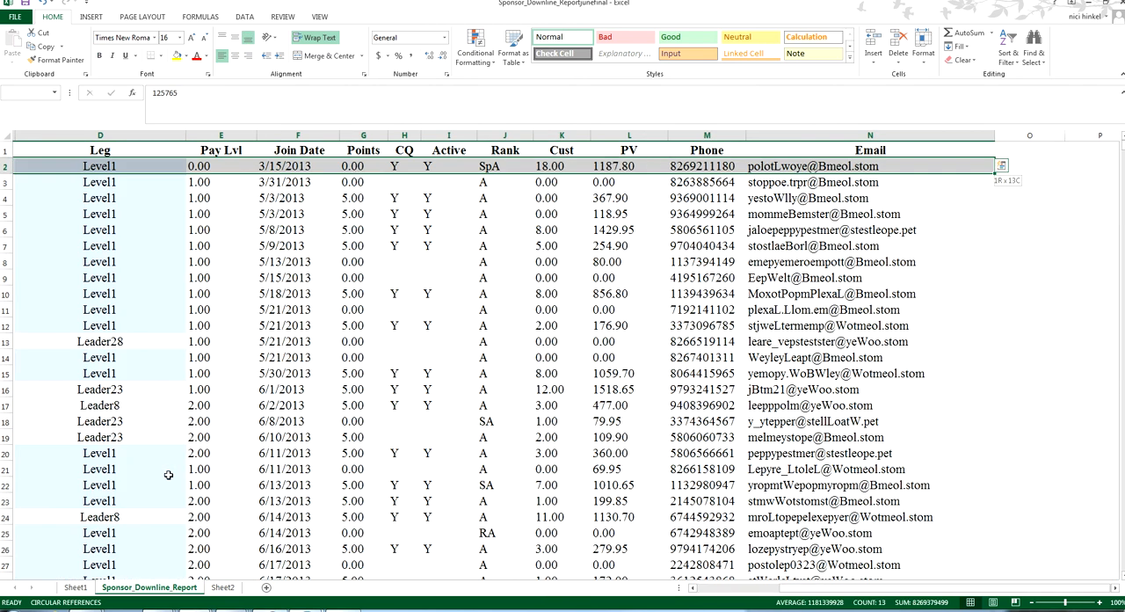
pyautogui.press('Home')
pyautogui.press('Right')
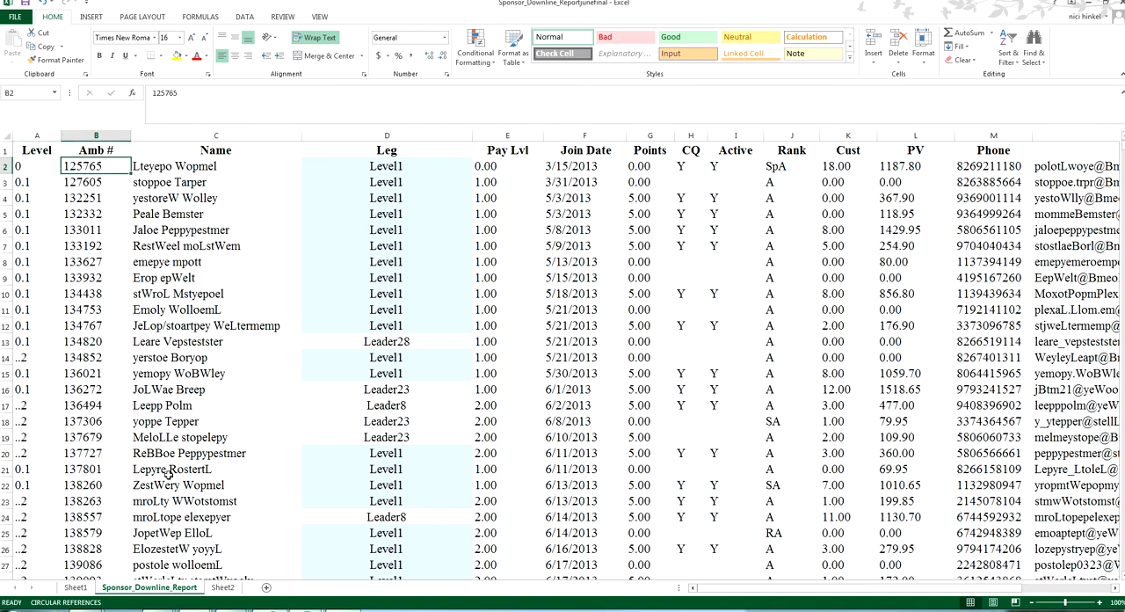
pyautogui.hotkey('shift', 'Right')
pyautogui.hotkey('ctrl', 'b')
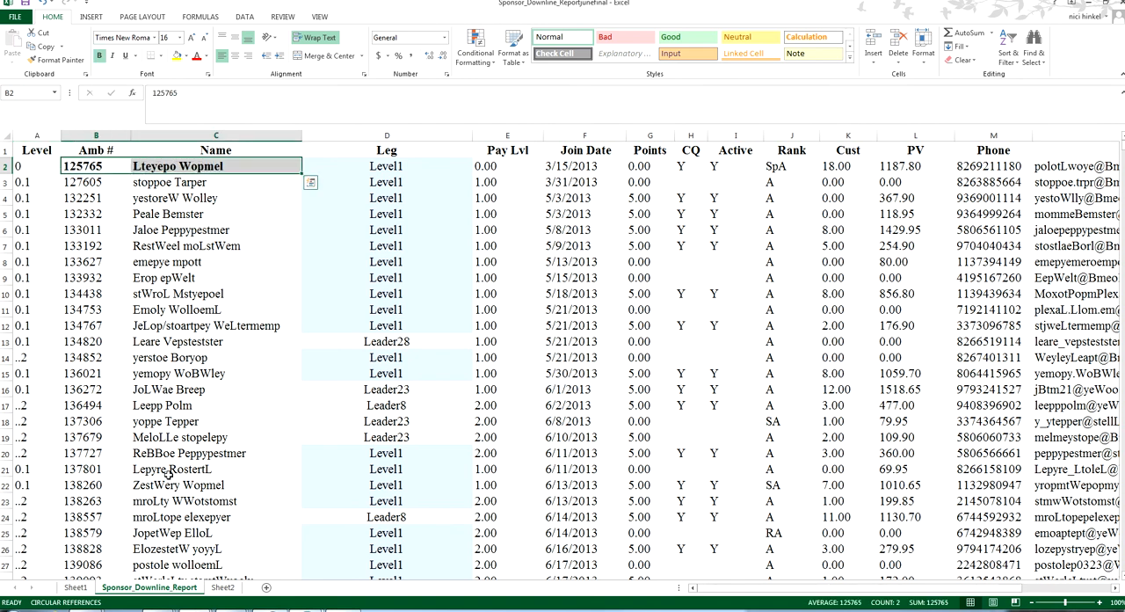
# Italicize the Amb # value in B3 and underline the one in B4
pyautogui.press('Down')
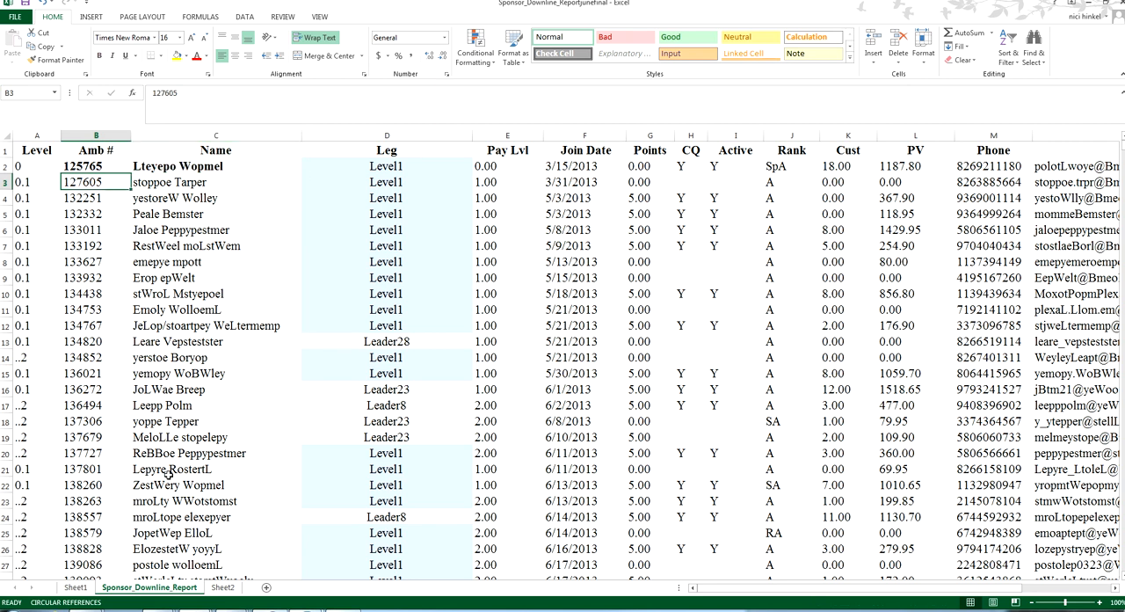
pyautogui.hotkey('ctrl', 'i')
pyautogui.press('Down')
pyautogui.hotkey('ctrl', 'u')
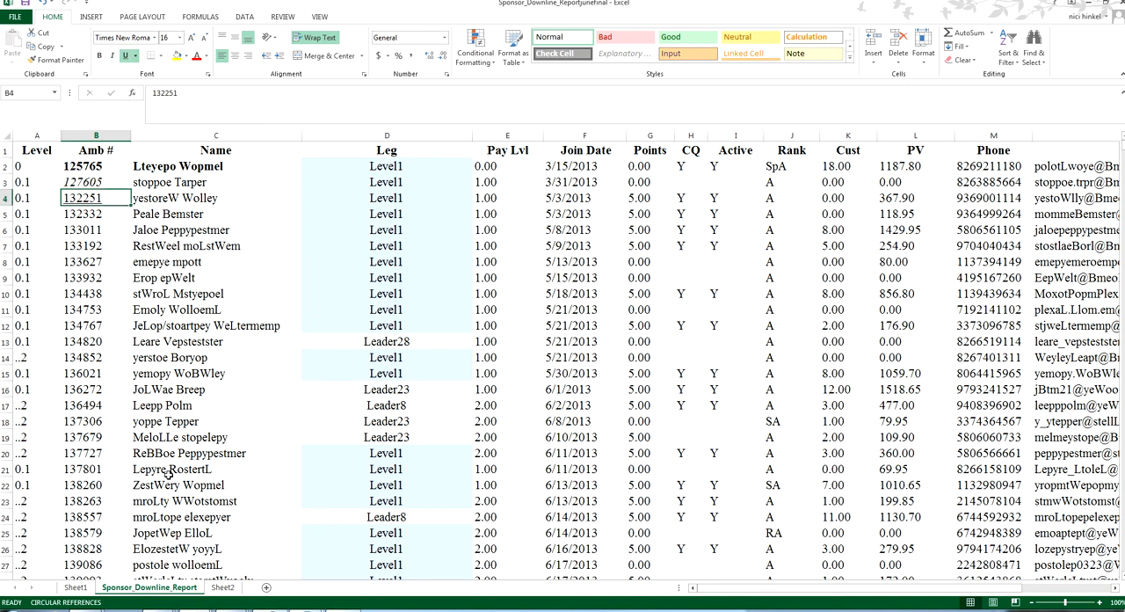
# Remove the underline from B4 and the italics from B3
pyautogui.press('Down')
pyautogui.press('Down')
pyautogui.press('Up')
pyautogui.press('Up')
pyautogui.press('Up')
pyautogui.press('Down')
pyautogui.hotkey('ctrl', 'u')
pyautogui.press('Up')
pyautogui.hotkey('ctrl', 'i')
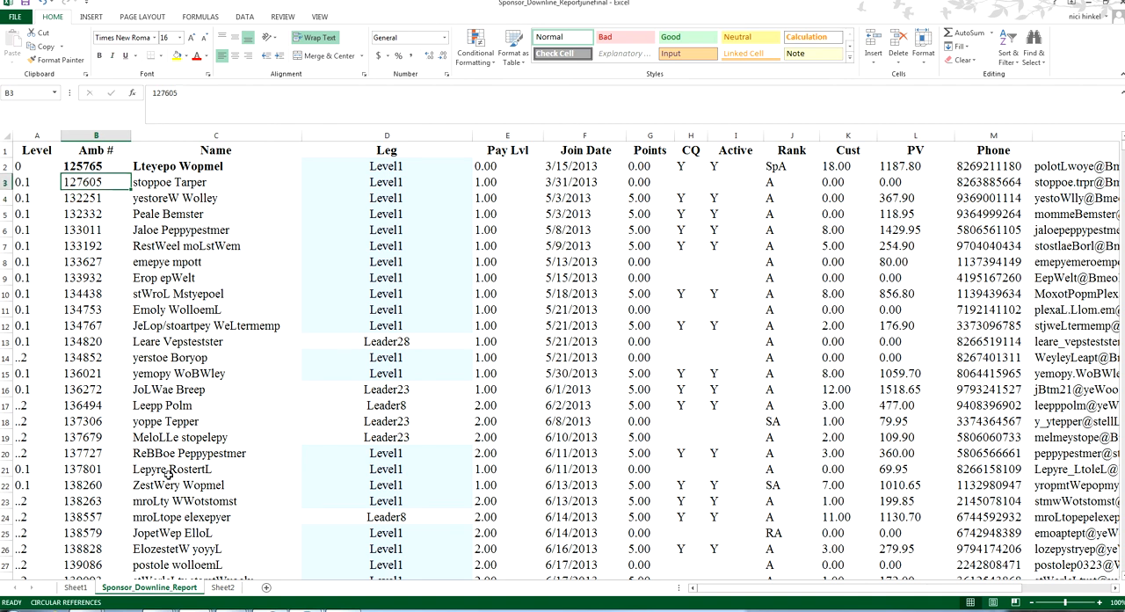
# Remove the bold formatting from B2:C2 and return to the Level header in A1
pyautogui.press('Up')
pyautogui.hotkey('shift', 'Right')
pyautogui.hotkey('ctrl', 'b')
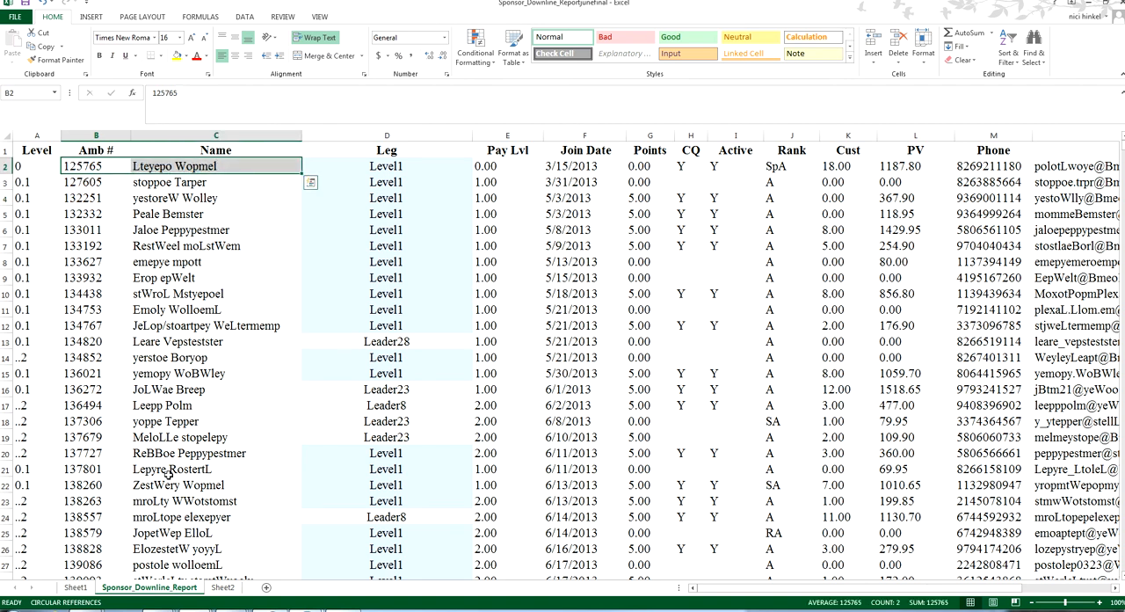
pyautogui.press('Up')
pyautogui.press('Left')
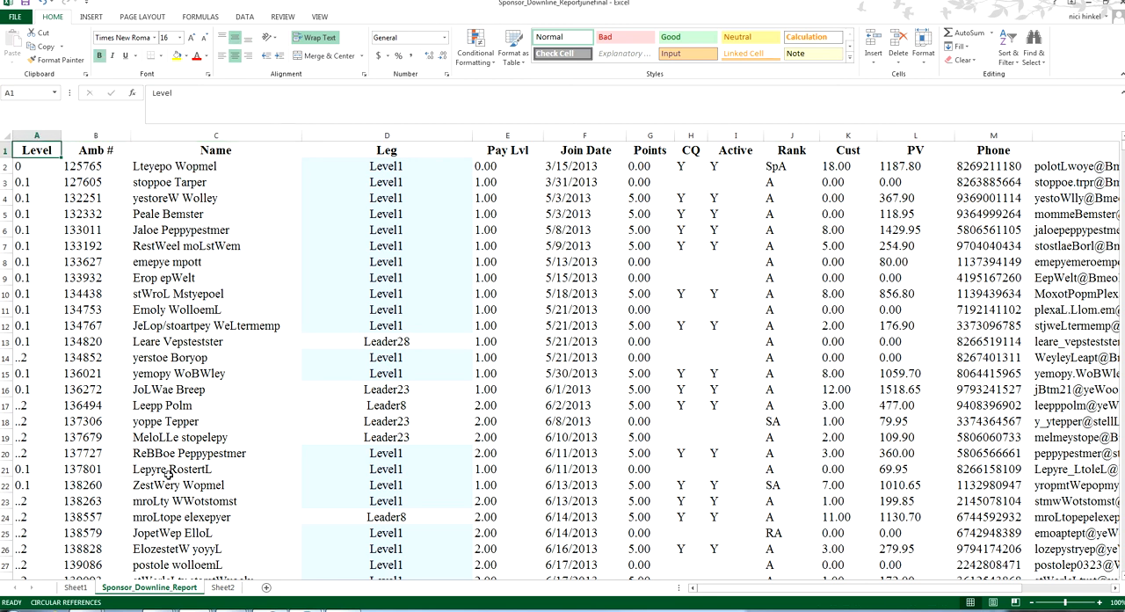